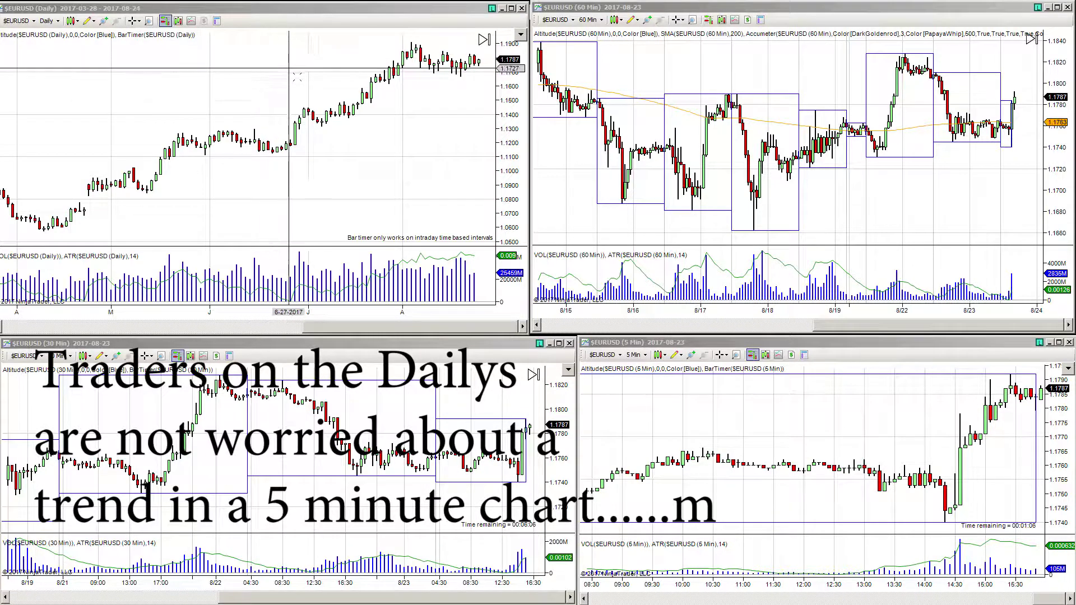
# Examine the 5-minute and 30-minute EURUSD charts at full size, one after the other, returning to the four-chart layout
pyautogui.doubleClick(708, 342)
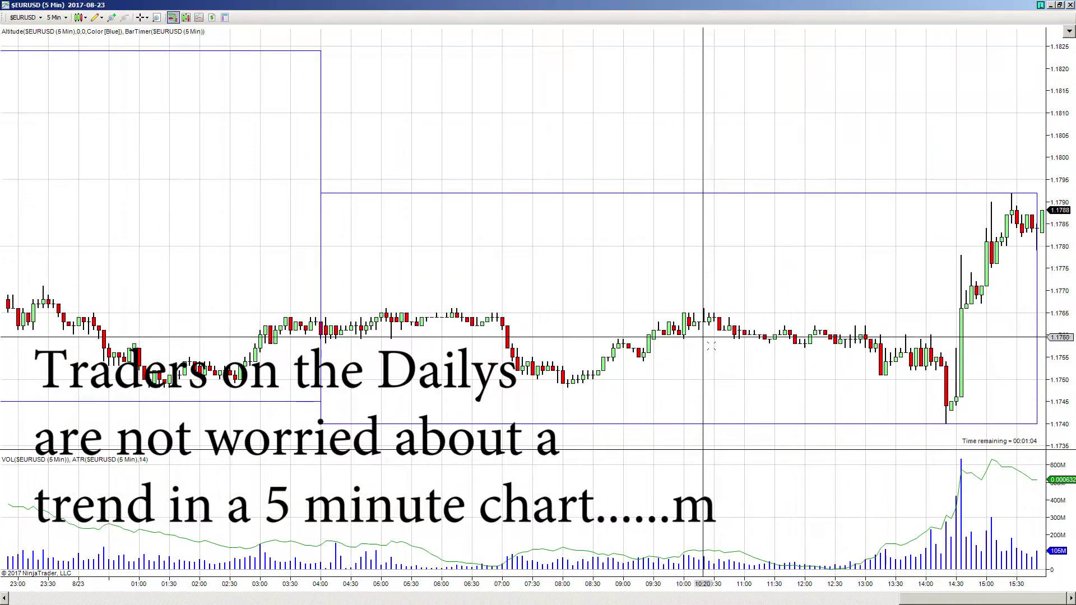
pyautogui.scroll(-3, 722, 288)
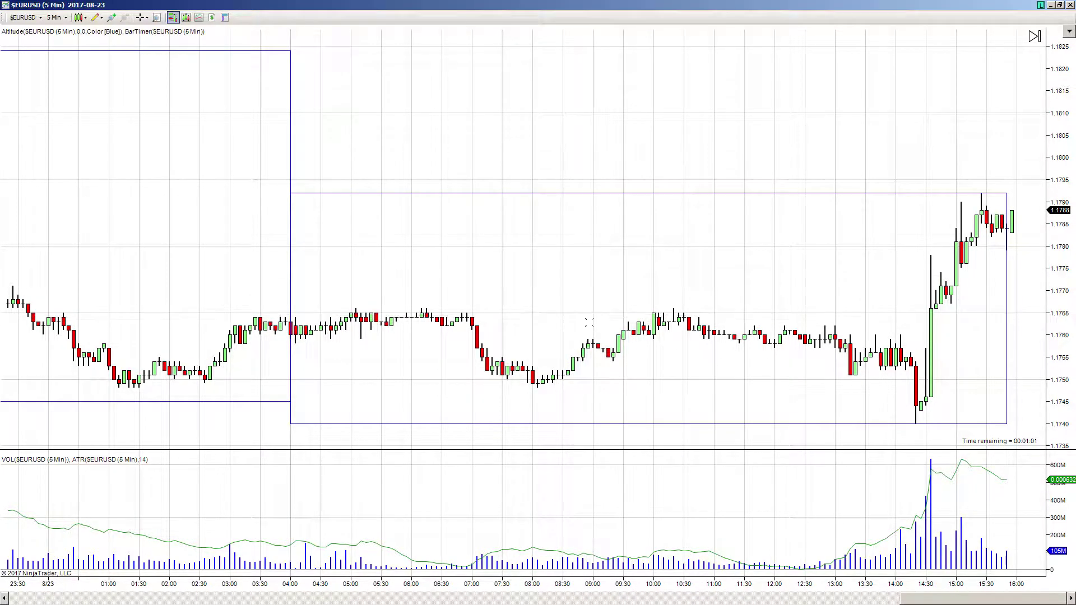
pyautogui.doubleClick(499, 10)
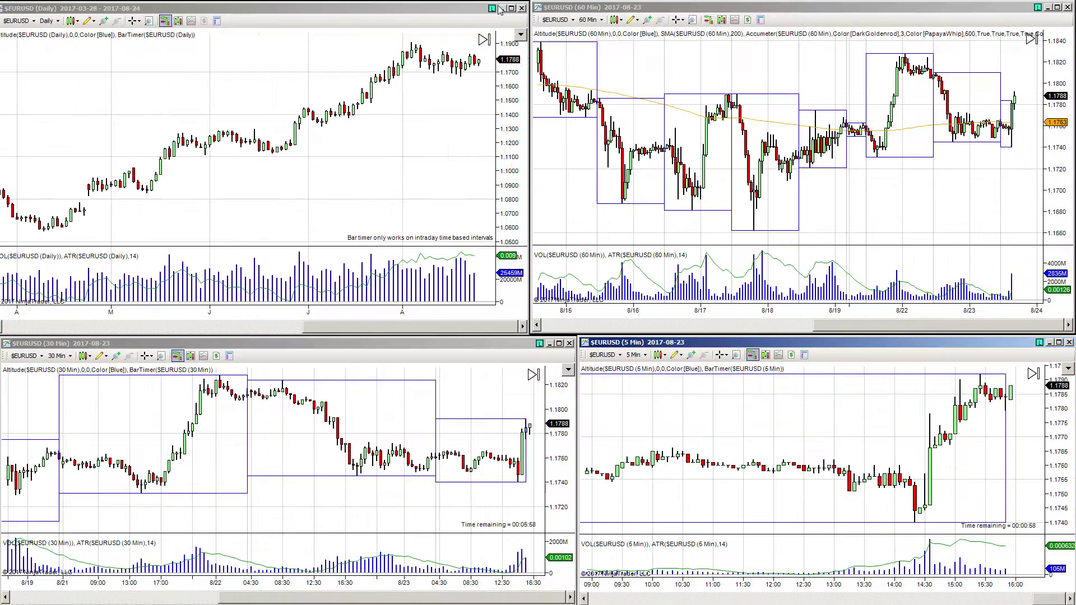
pyautogui.doubleClick(307, 351)
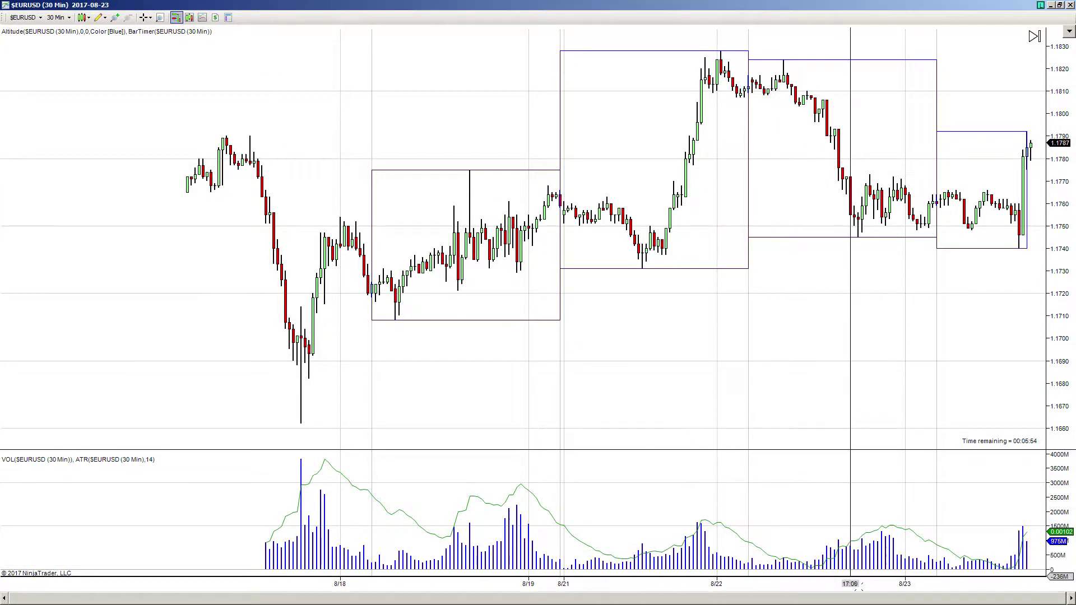
pyautogui.scroll(6, 860, 586)
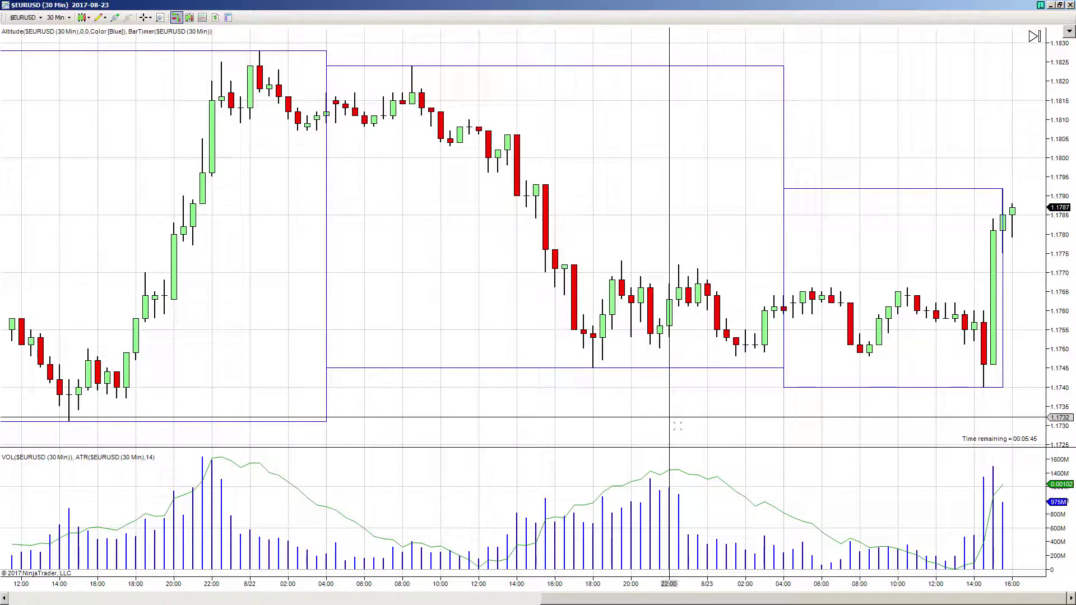
pyautogui.doubleClick(606, 10)
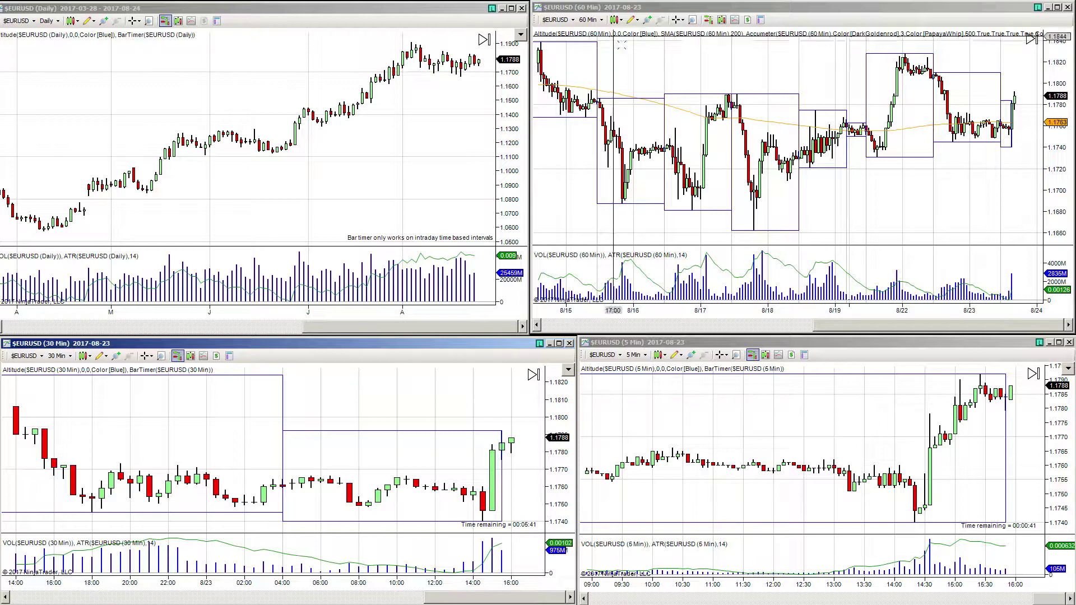
# On the 60-minute chart, draw a rectangle around the latest candles from about 13:00 to 19:00, between about 1.1793 and 1.1731
pyautogui.click(748, 11)
pyautogui.doubleClick(748, 12)
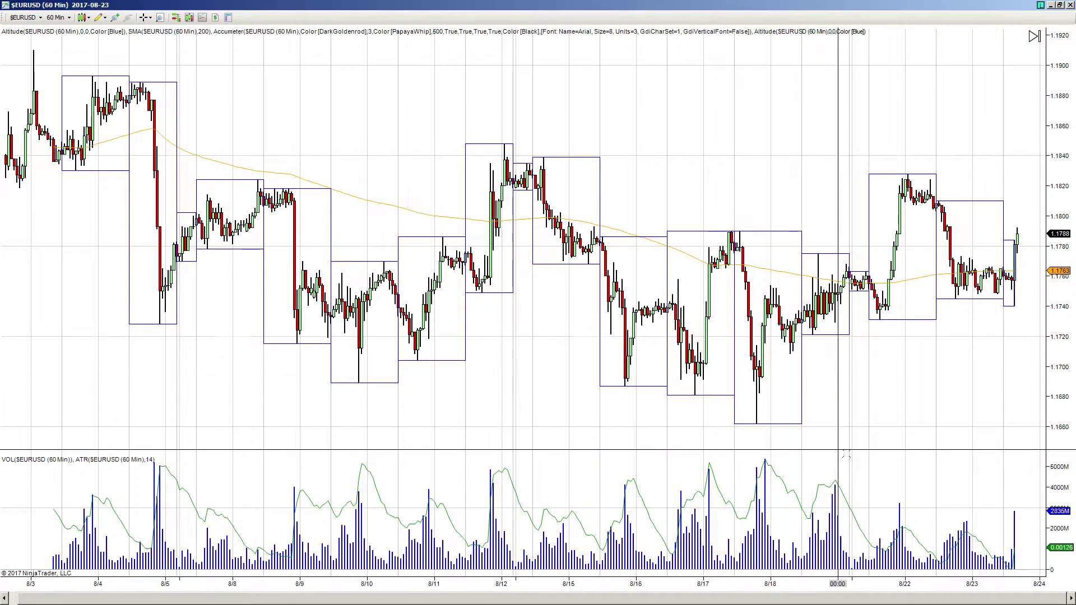
pyautogui.moveTo(855, 585); pyautogui.dragTo(303, 544)
pyautogui.moveTo(863, 589); pyautogui.dragTo(355, 589)
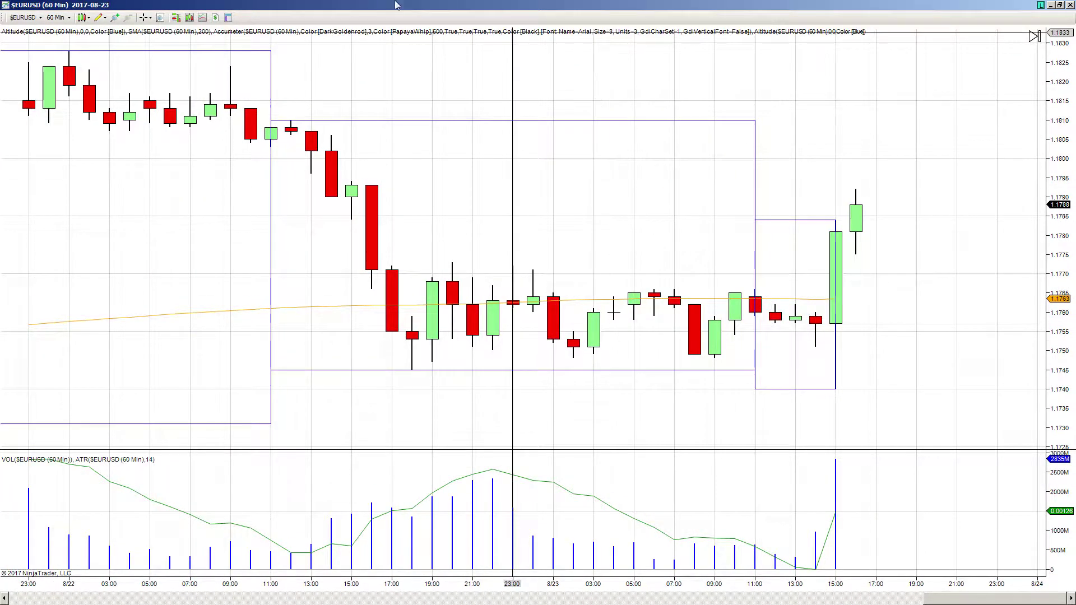
pyautogui.click(118, 19)
pyautogui.click(140, 264)
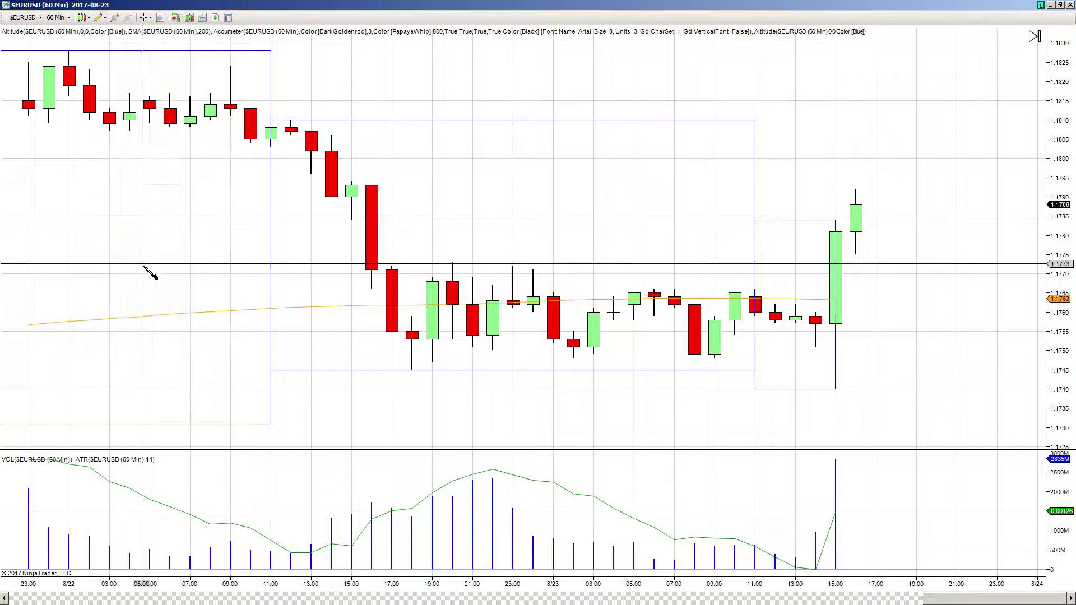
pyautogui.click(798, 185)
pyautogui.click(917, 424)
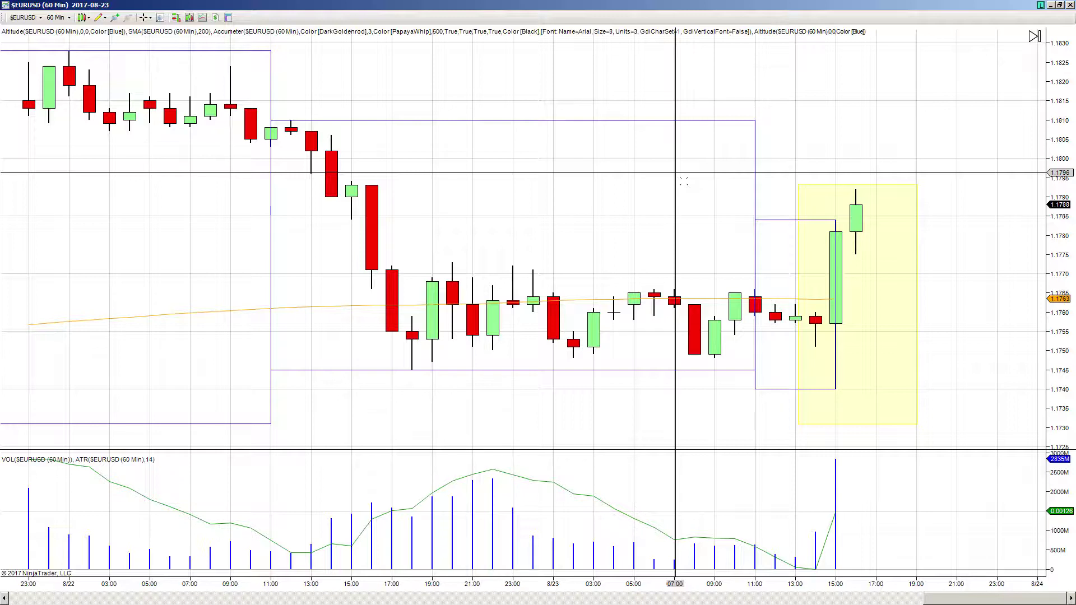
pyautogui.doubleClick(581, 6)
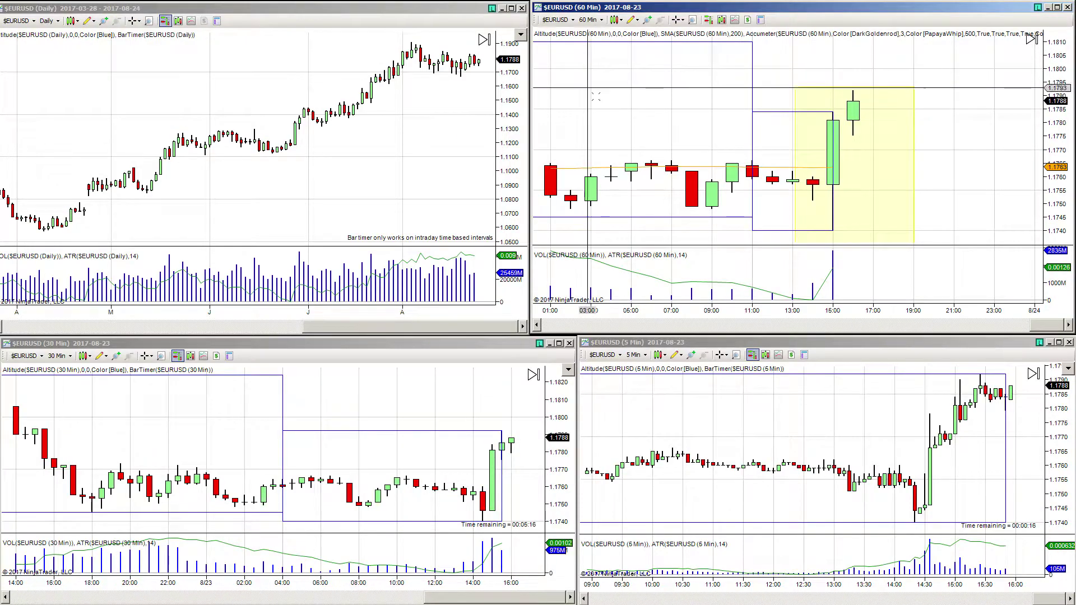
# Examine the 30-minute chart at full size with its candles widened to show the 8/23 session
pyautogui.click(445, 341)
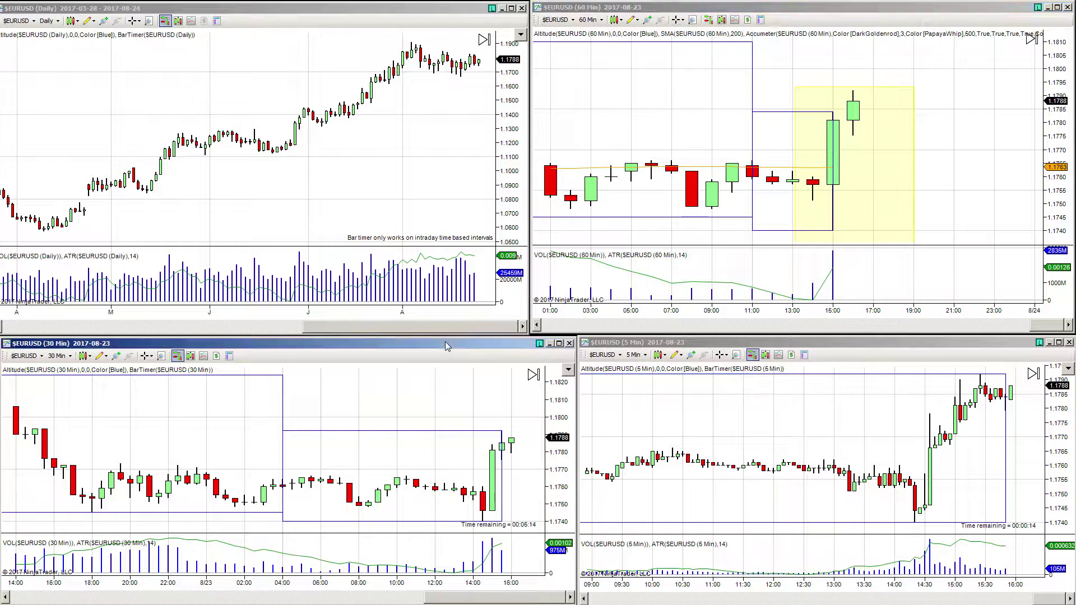
pyautogui.doubleClick(446, 342)
pyautogui.moveTo(843, 584); pyautogui.dragTo(215, 561)
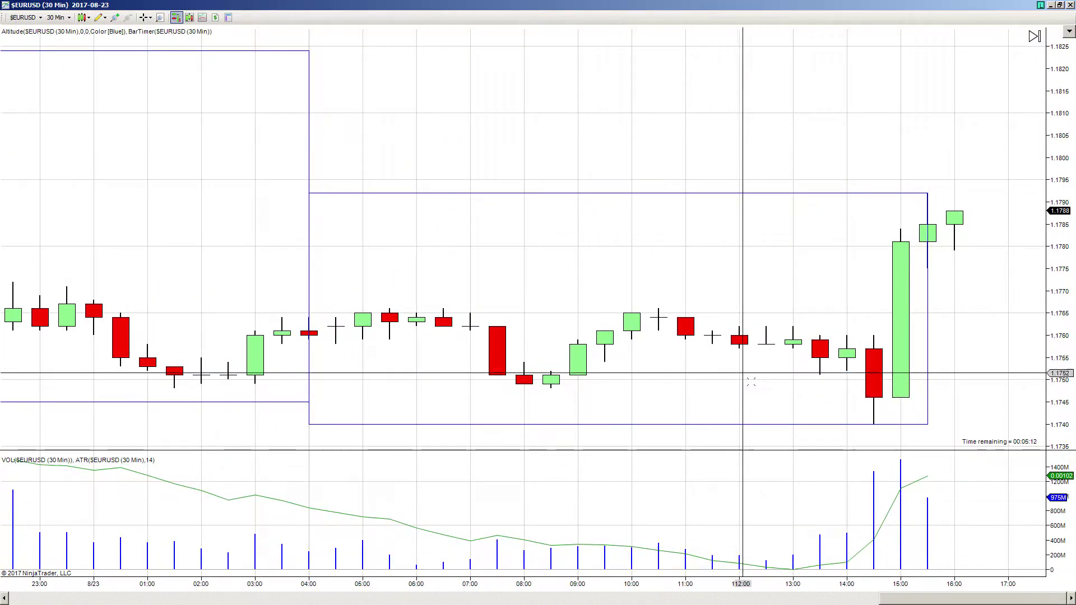
pyautogui.doubleClick(689, 5)
# Examine the daily chart's long-term trend at full size, widening its candles to focus on the most recent price action
pyautogui.doubleClick(374, 11)
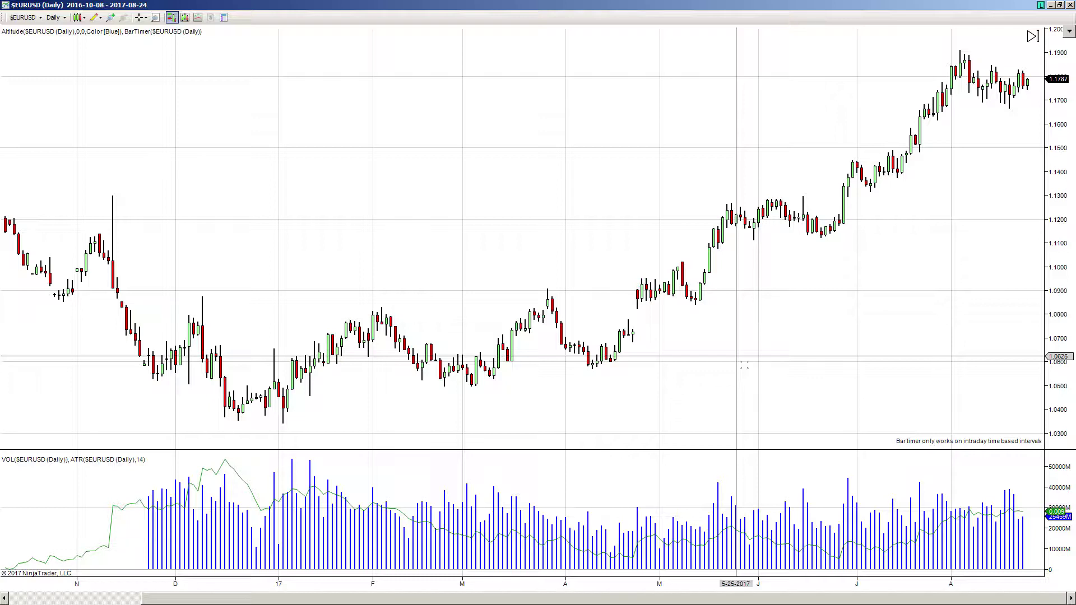
pyautogui.doubleClick(631, 6)
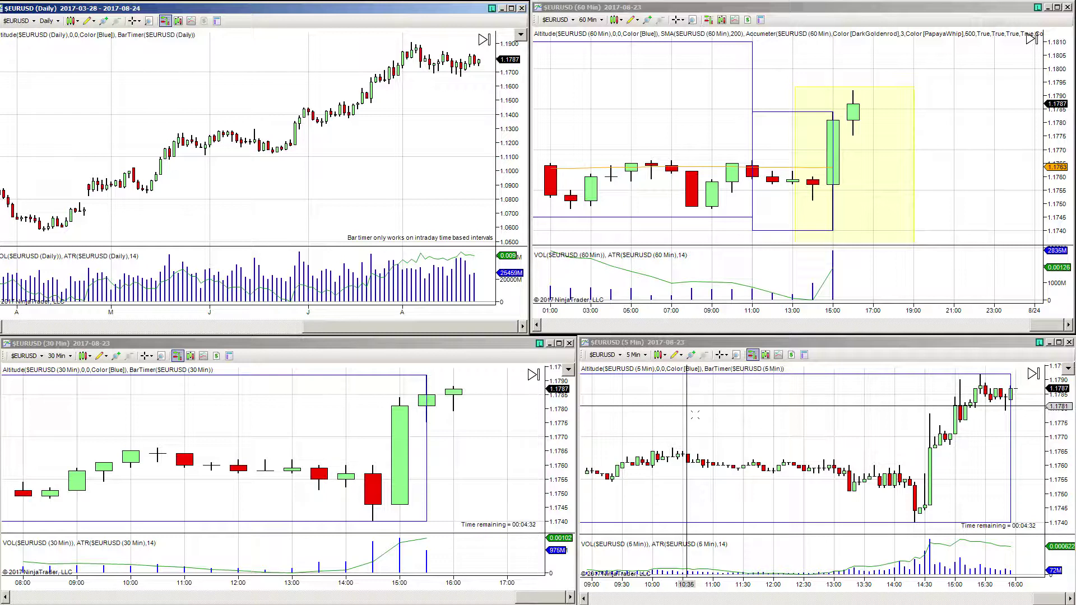
pyautogui.doubleClick(383, 9)
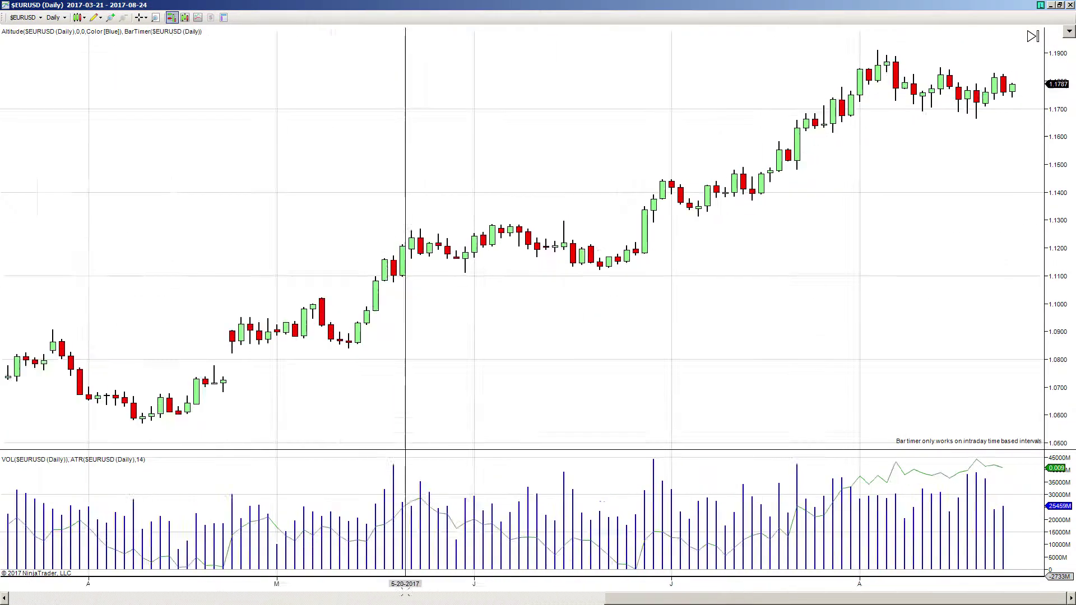
pyautogui.moveTo(405, 593); pyautogui.dragTo(712, 348)
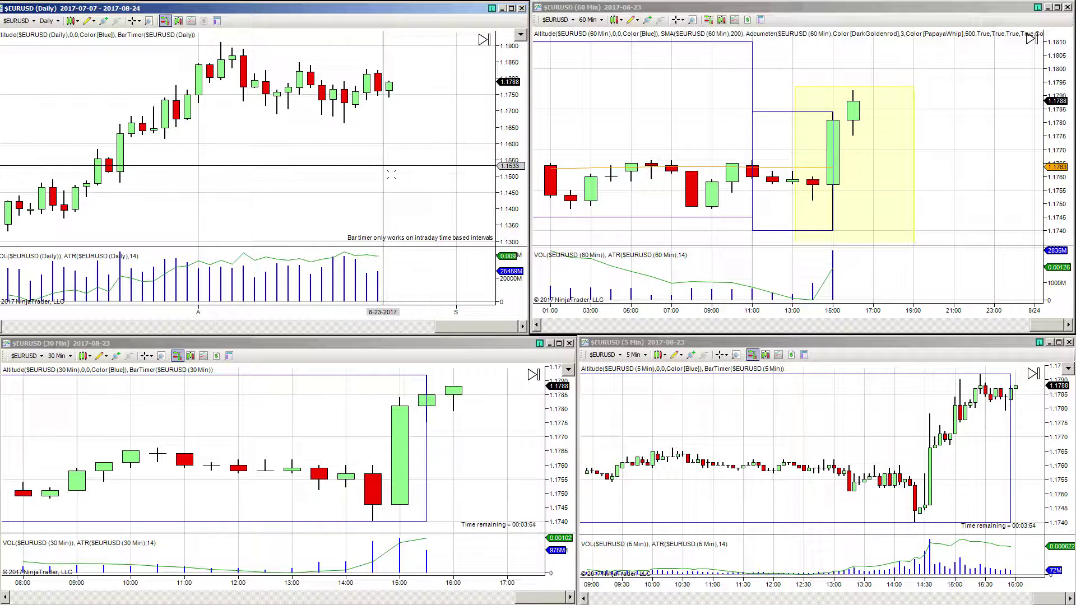
pyautogui.scroll(3, 392, 178)
# Maximize the 5-minute chart and compress its time axis to include the previous day's price action
pyautogui.doubleClick(720, 342)
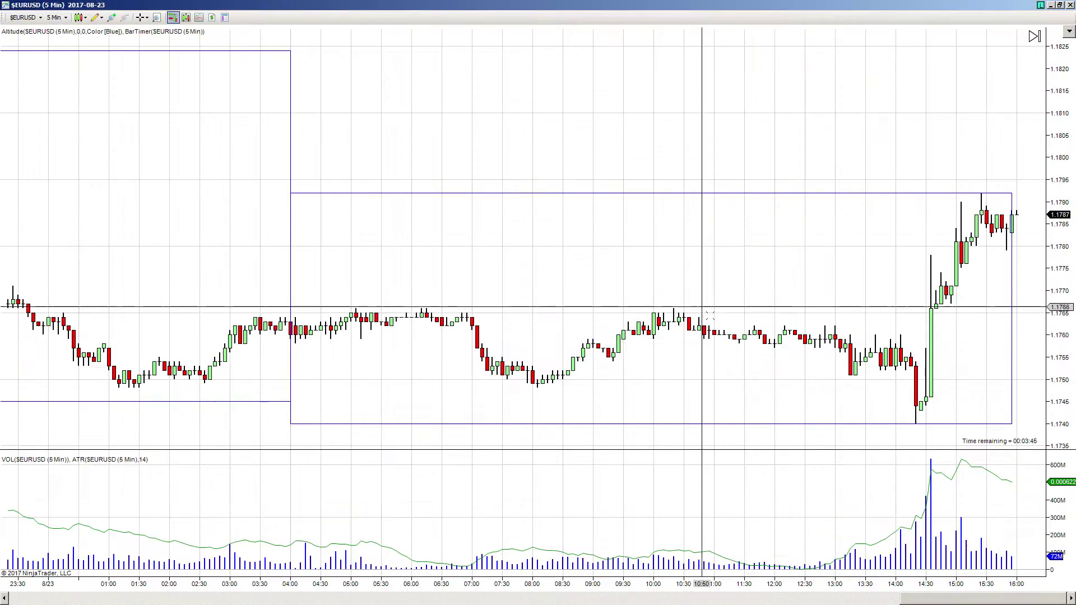
pyautogui.moveTo(719, 588); pyautogui.dragTo(829, 585)
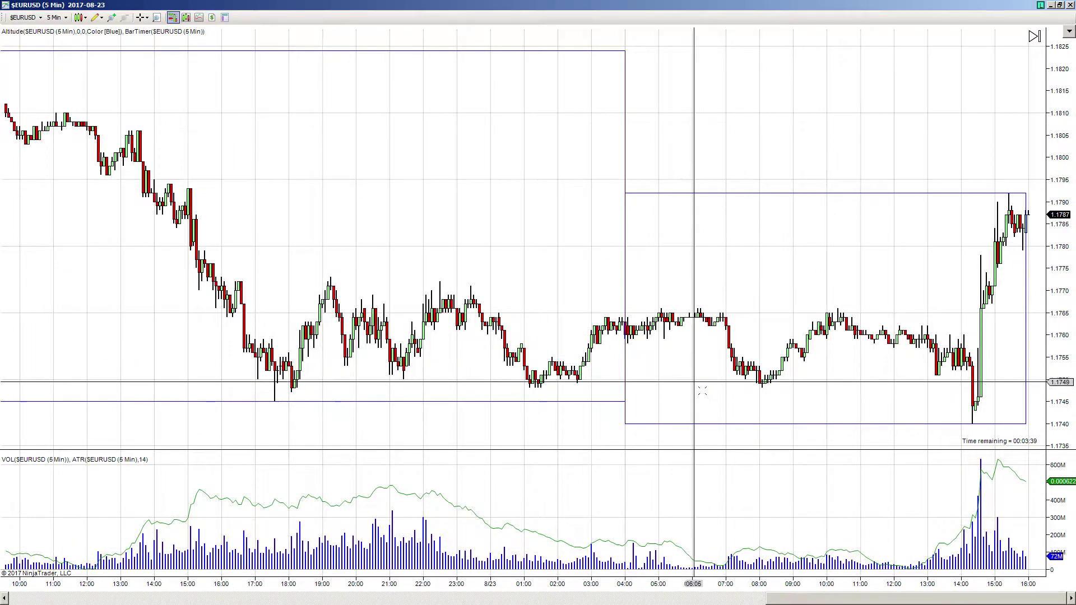
pyautogui.click(99, 19)
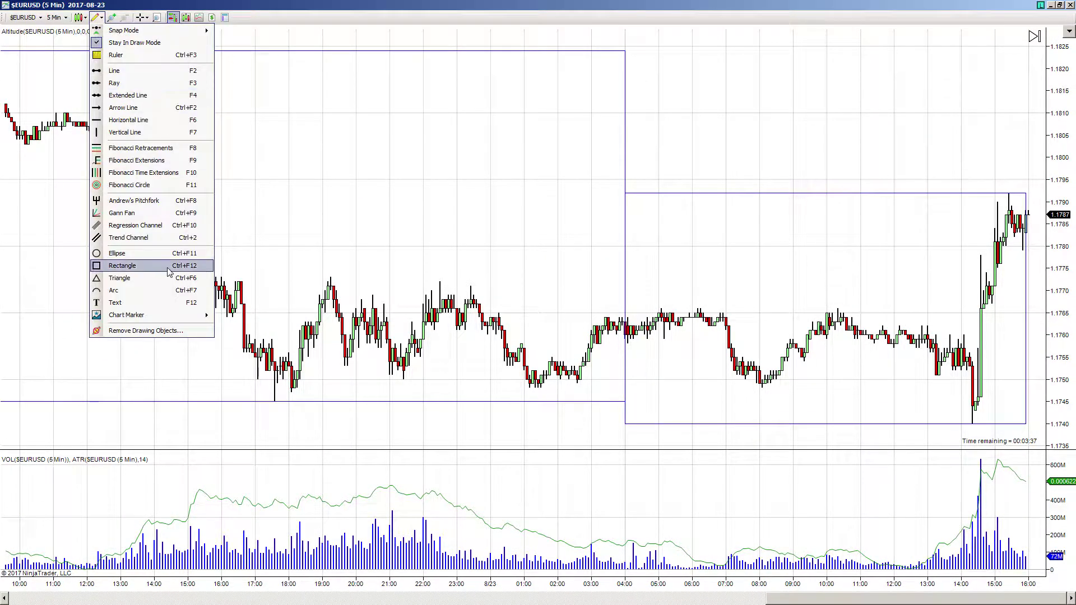
pyautogui.click(122, 266)
pyautogui.click(625, 193)
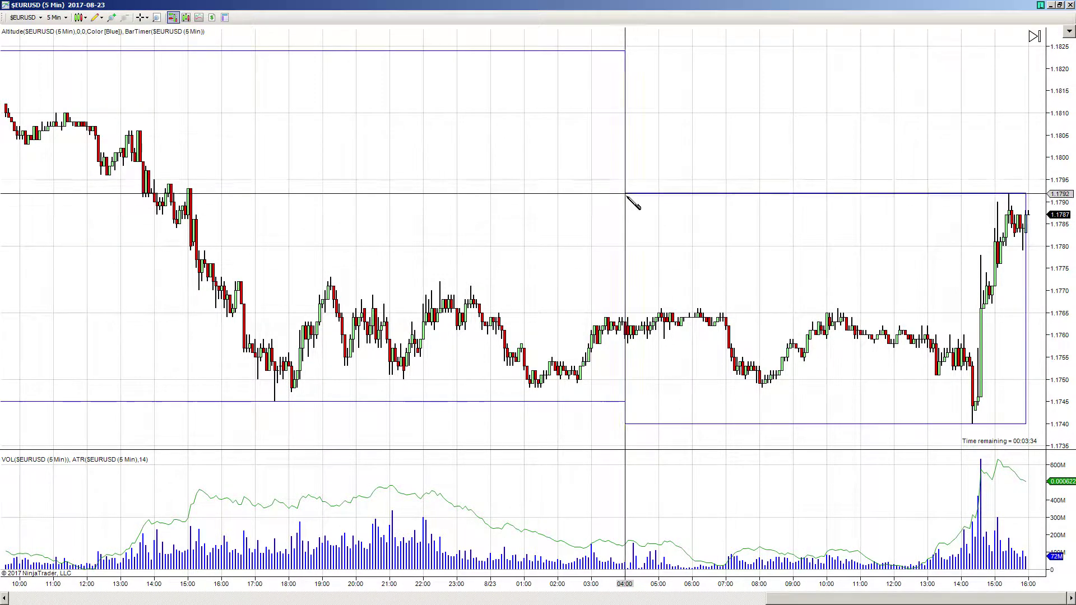
pyautogui.click(1041, 431)
pyautogui.moveTo(1041, 431); pyautogui.dragTo(355, 101)
pyautogui.click(624, 51)
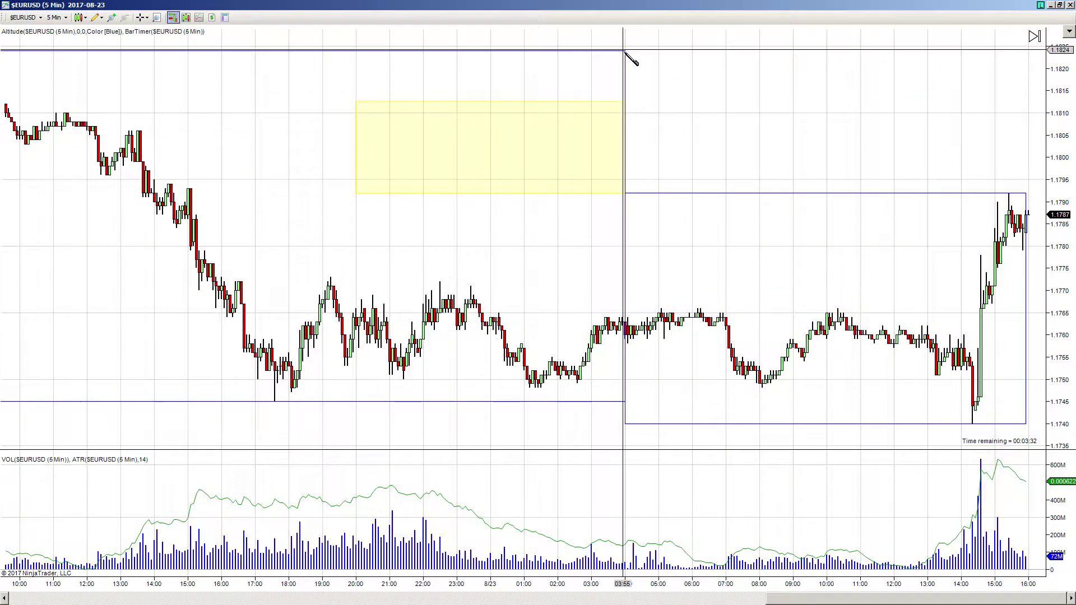
pyautogui.click(16, 401)
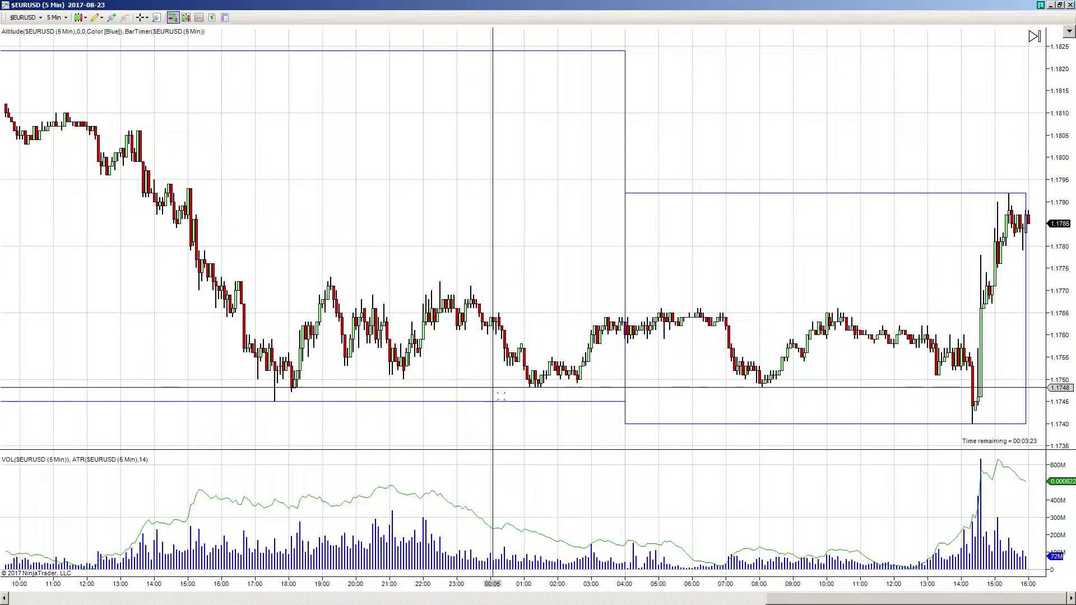
# On the 5-minute chart, draw a rectangle around the 8/22 decline from about 08:20 to 19:05, between about 1.1823 and 1.1745
pyautogui.scroll(-3, 729, 286)
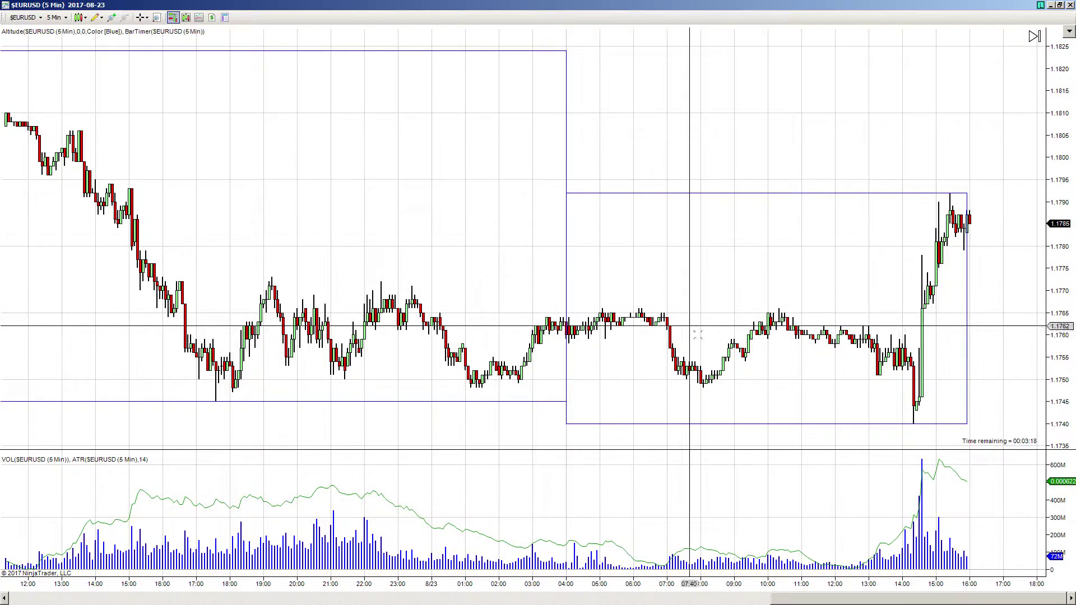
pyautogui.moveTo(459, 252); pyautogui.dragTo(560, 252)
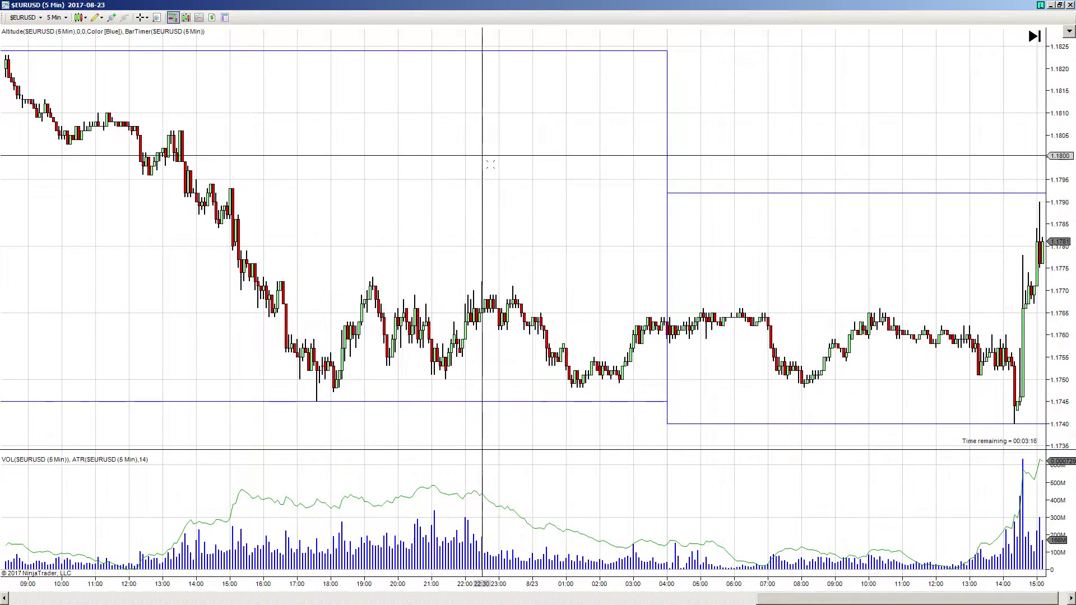
pyautogui.click(100, 18)
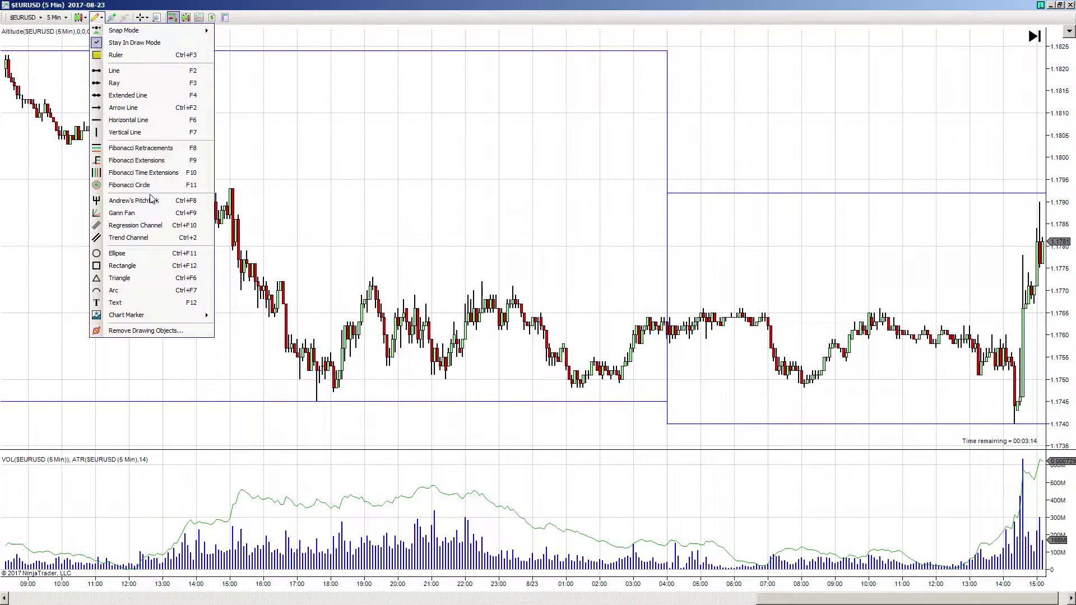
pyautogui.click(122, 265)
pyautogui.moveTo(7, 58); pyautogui.dragTo(367, 402)
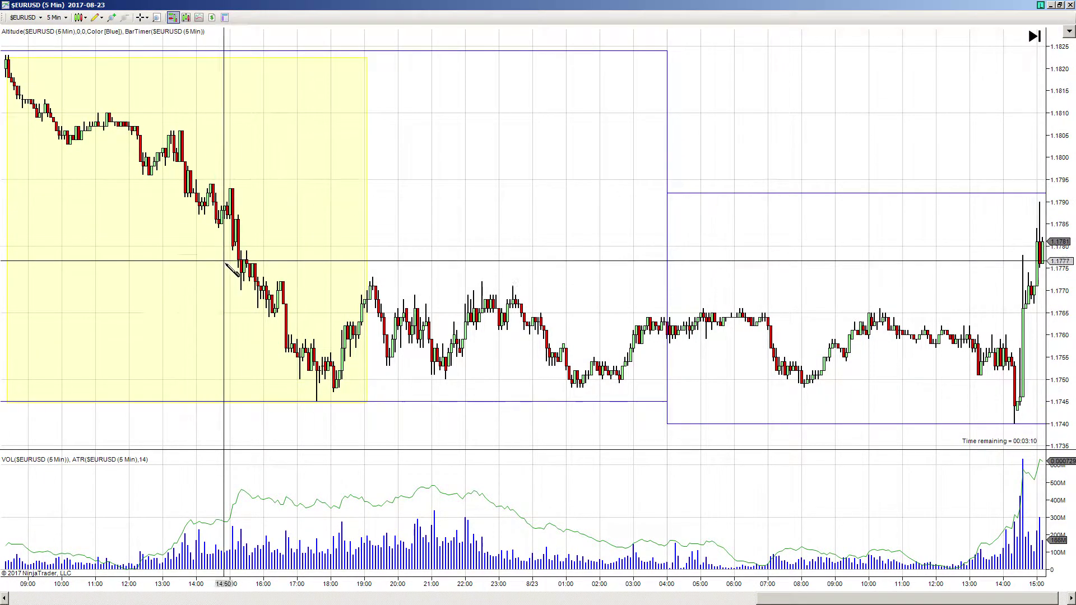
# Highlight the 8/23 rally from about 13:05 to 15:10 and the preceding sideways range with separate rectangles, then restore the four-chart layout
pyautogui.moveTo(972, 197); pyautogui.dragTo(1044, 427)
pyautogui.click(1045, 427)
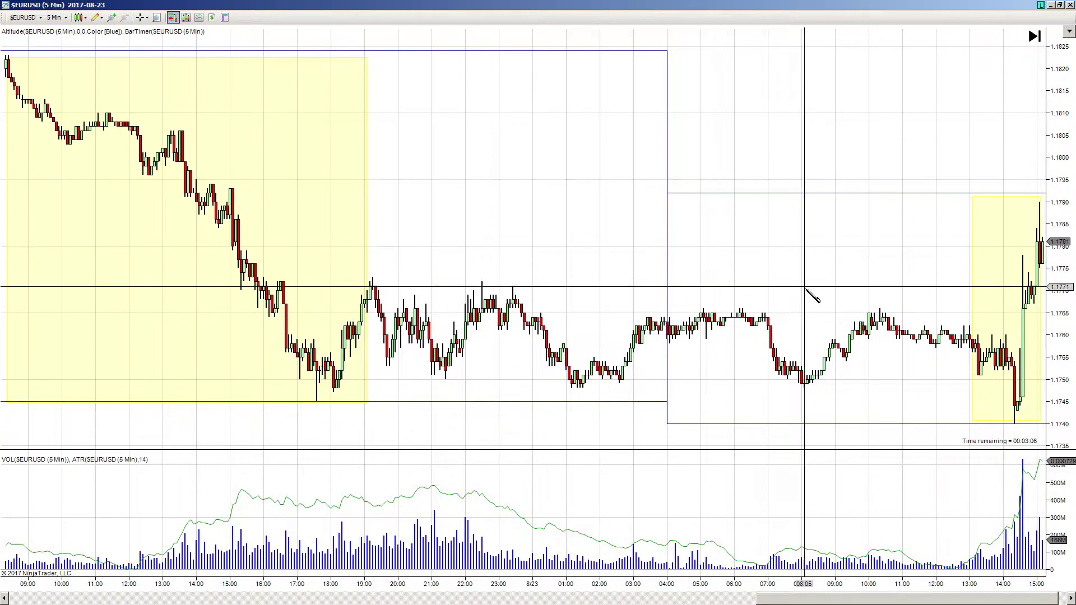
pyautogui.click(378, 277)
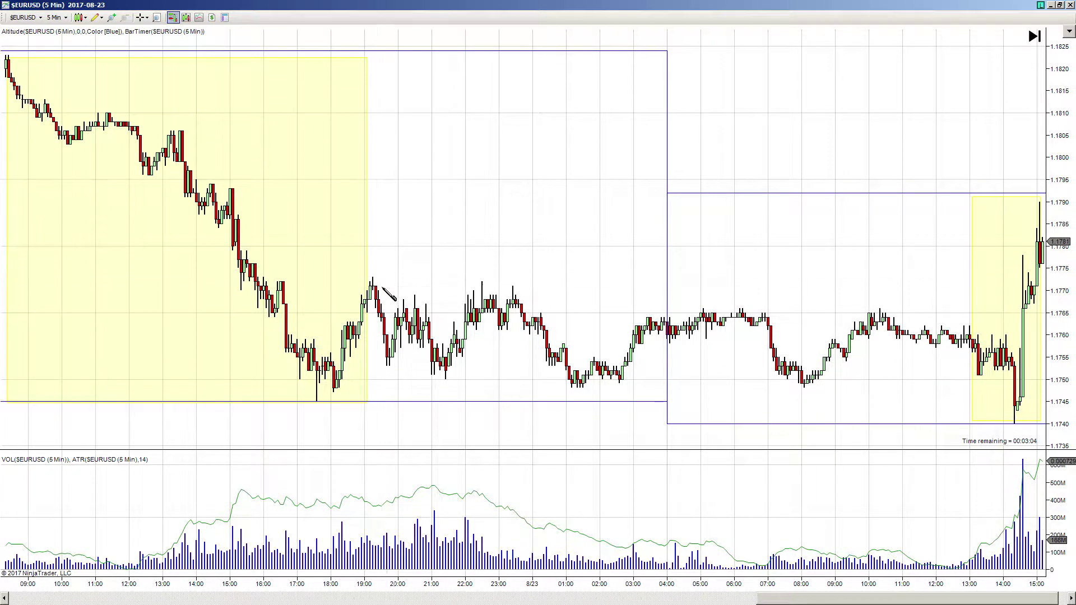
pyautogui.click(965, 399)
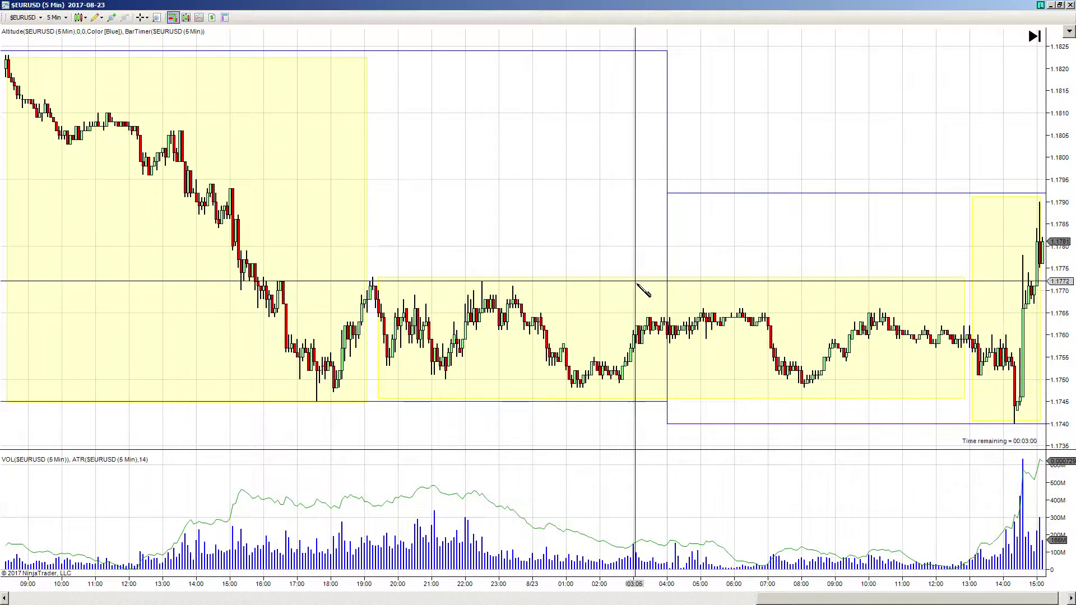
pyautogui.moveTo(654, 240); pyautogui.dragTo(562, 243)
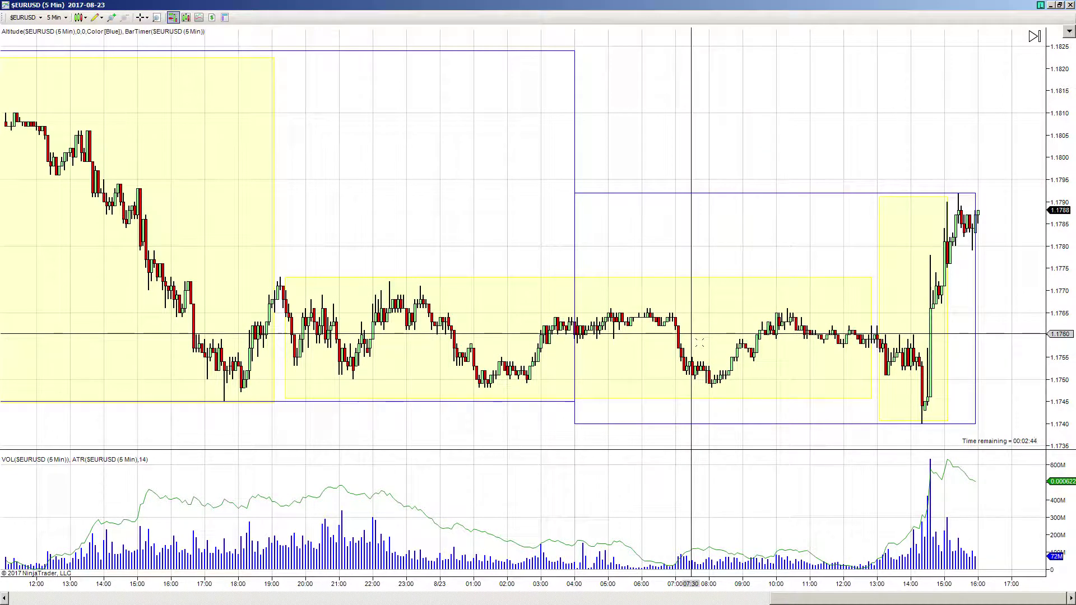
pyautogui.doubleClick(529, 7)
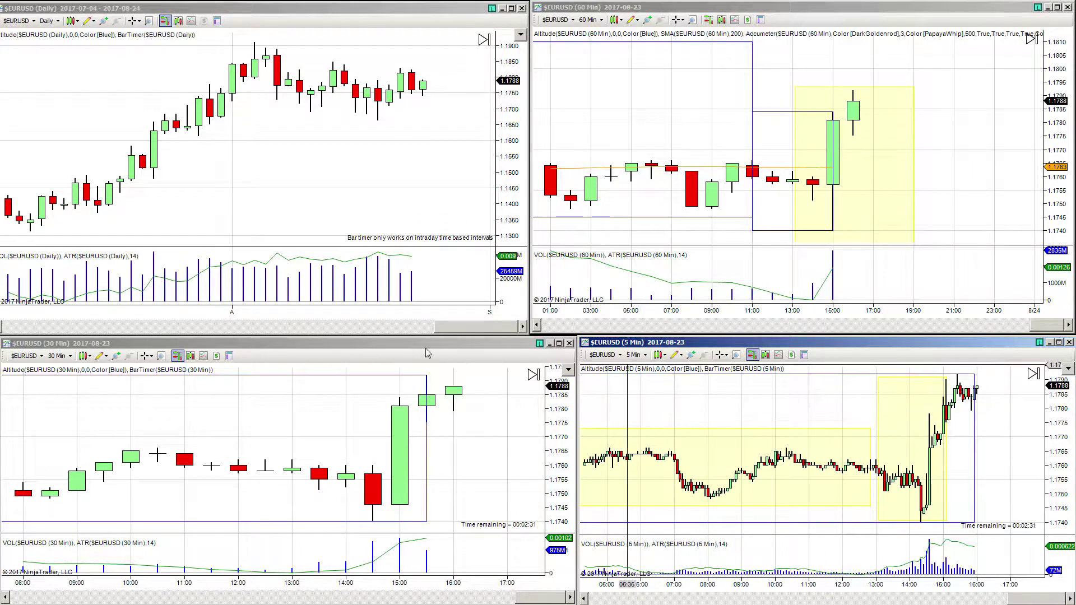
# Maximize the 30-minute chart and draw a rectangle around the 8/22 decline from about 08:00 to 18:30, between about 1.1819 and 1.1748
pyautogui.doubleClick(372, 344)
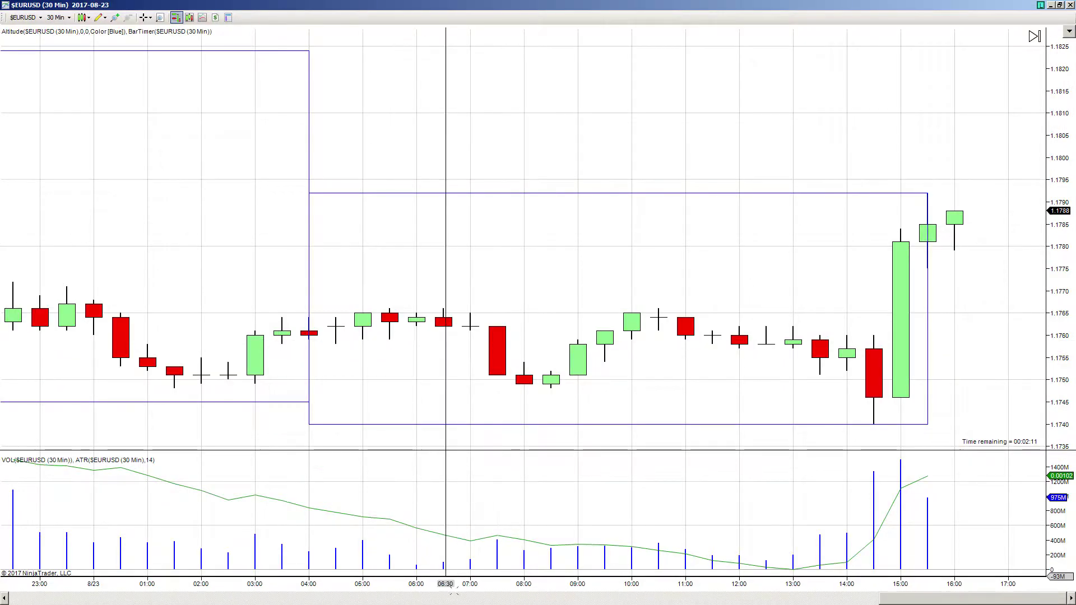
pyautogui.moveTo(445, 588); pyautogui.dragTo(617, 587)
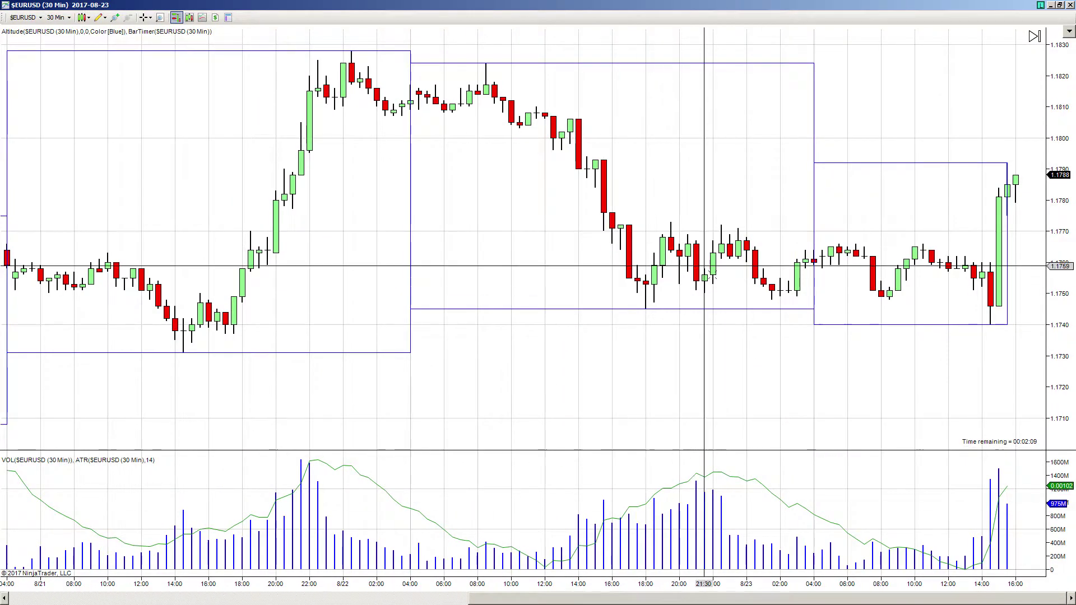
pyautogui.moveTo(564, 269); pyautogui.dragTo(533, 260)
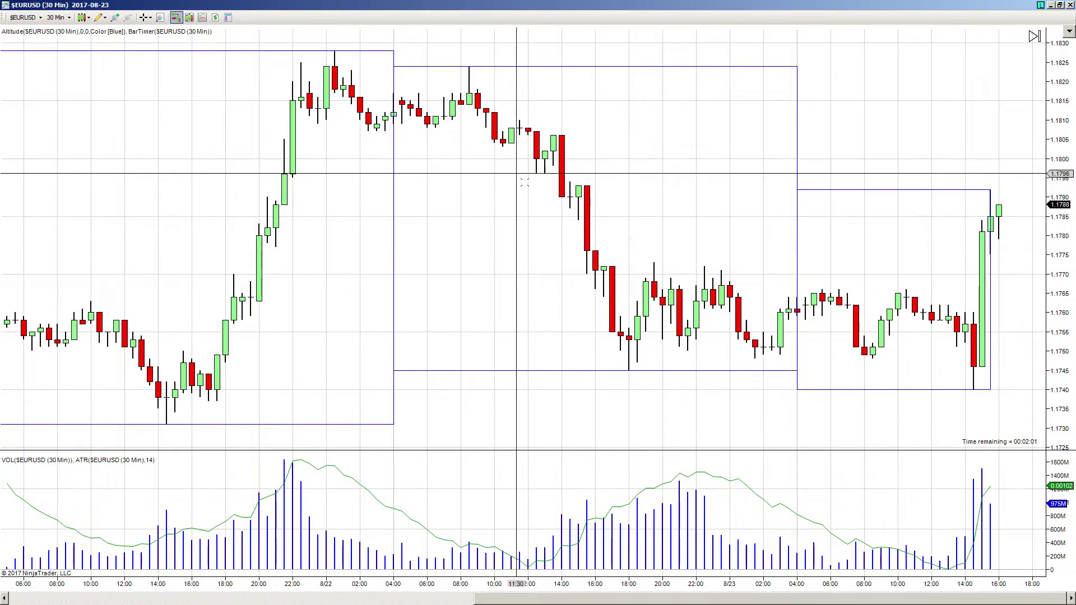
pyautogui.click(100, 18)
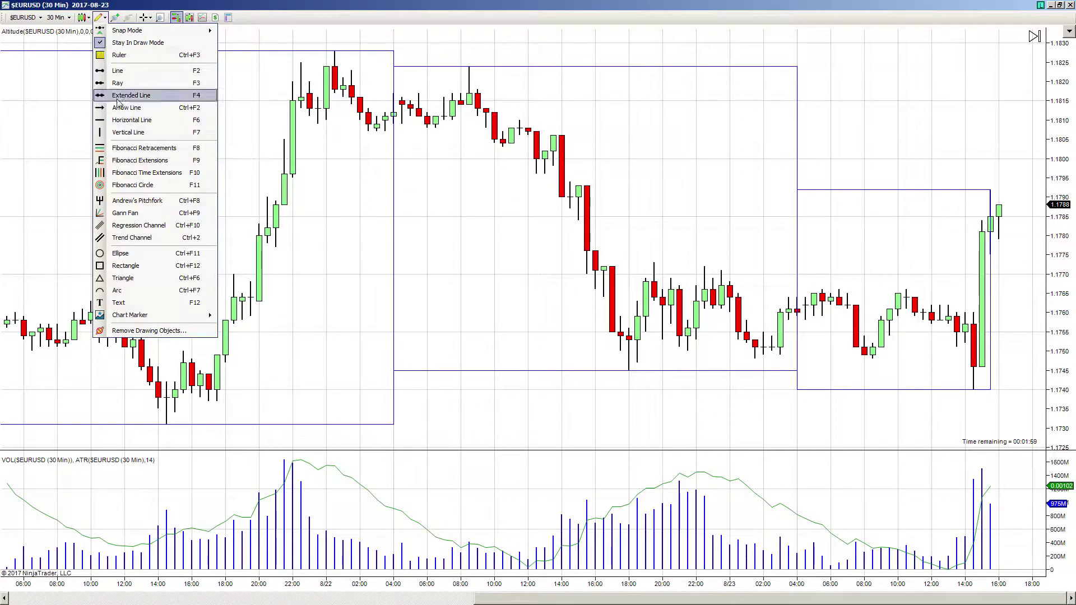
pyautogui.click(126, 266)
pyautogui.click(459, 84)
pyautogui.click(635, 351)
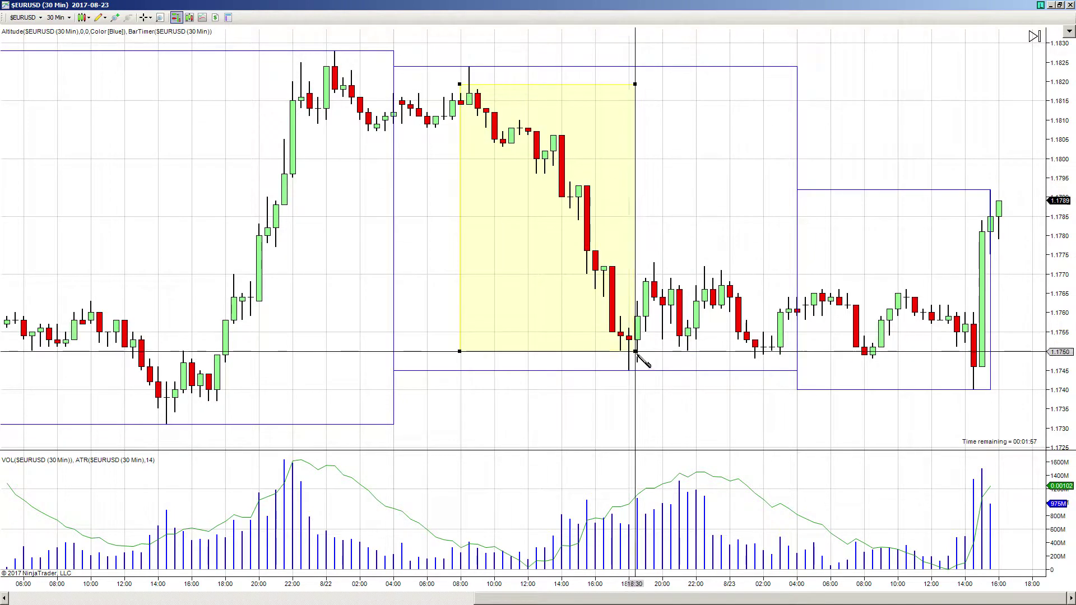
# Highlight the rally from about 16:00 on 8/21 to 02:00 on 8/22 with a rectangle between about 1.1749 and 1.1821, then restore the four-chart layout
pyautogui.click(186, 356)
pyautogui.click(358, 106)
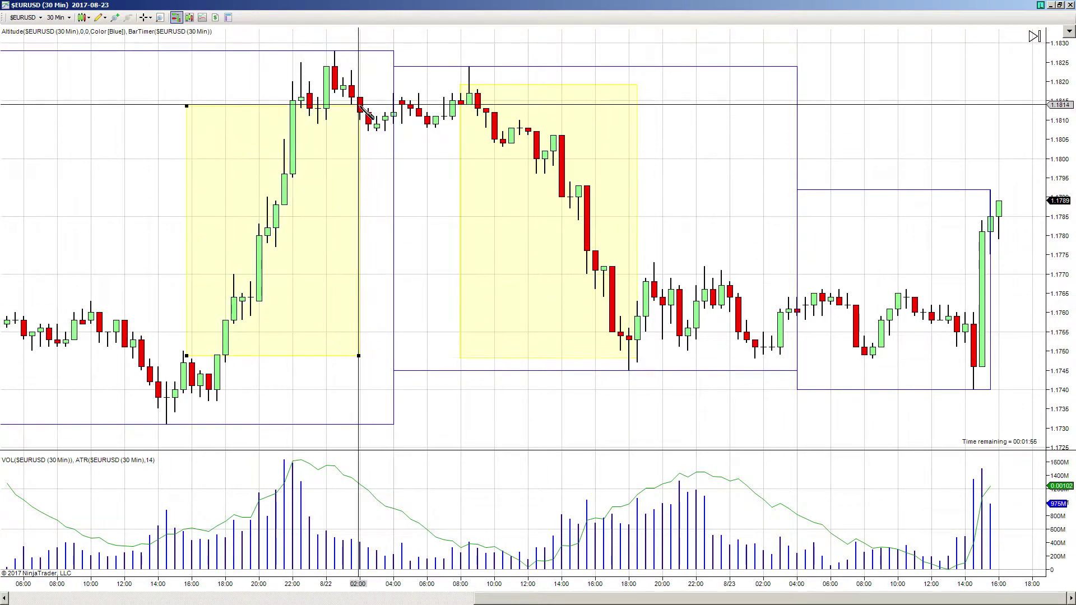
pyautogui.moveTo(359, 105); pyautogui.dragTo(357, 77)
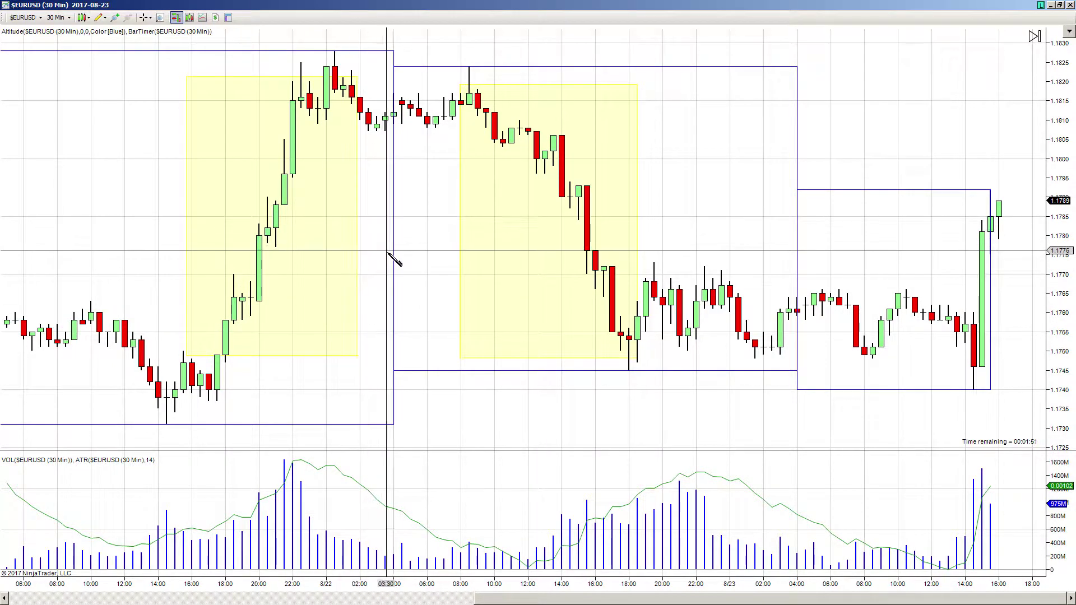
pyautogui.scroll(-1, 756, 224)
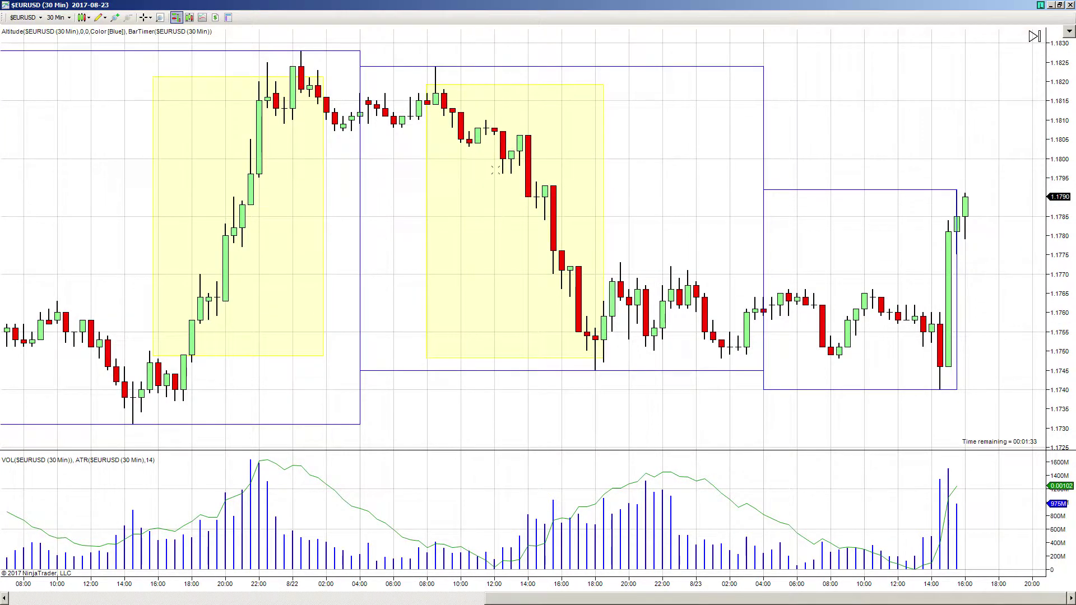
pyautogui.doubleClick(491, 6)
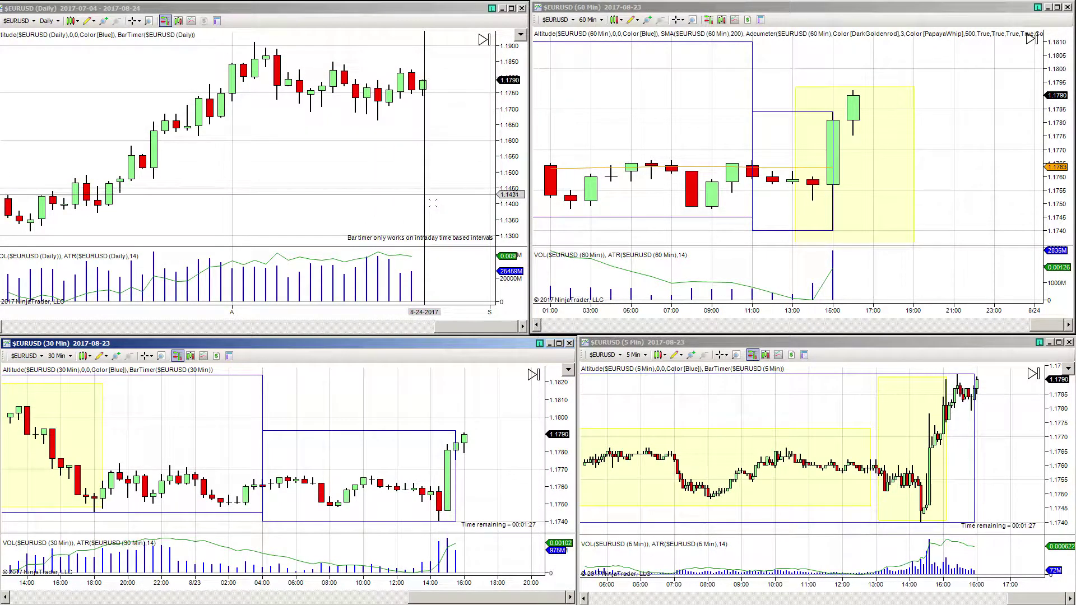
# Maximize the daily chart and mark its latest candles with two small overlapping rectangles between about 1.1716 and 1.1820
pyautogui.doubleClick(346, 14)
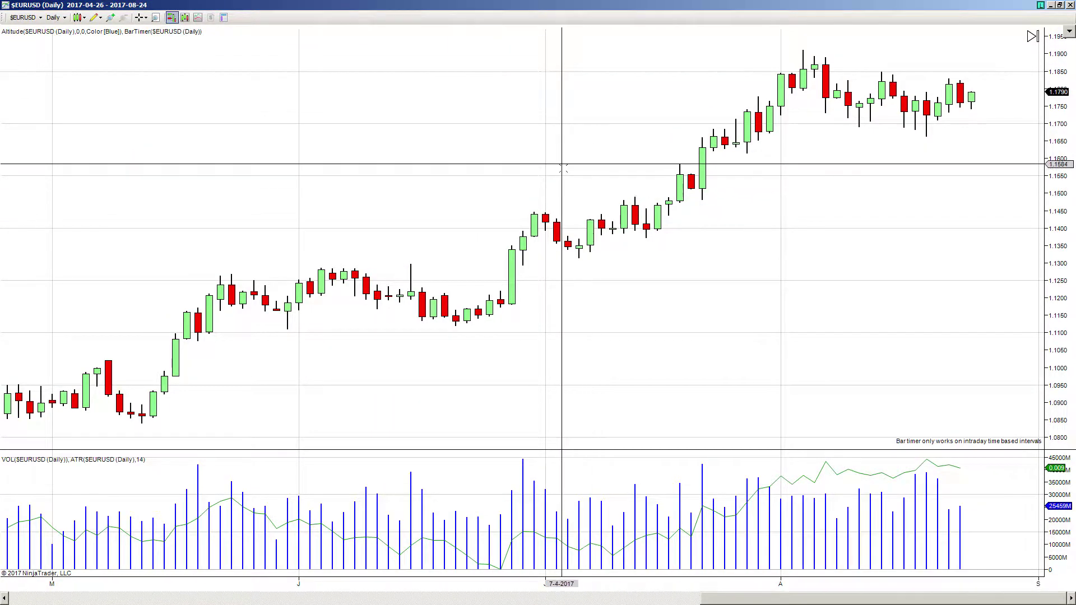
pyautogui.click(94, 20)
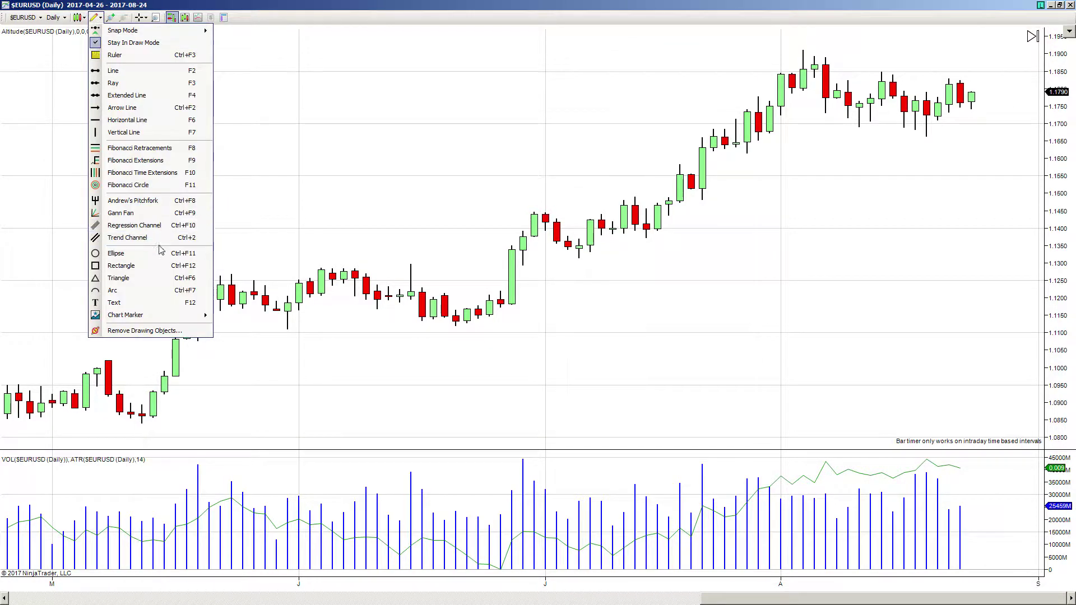
pyautogui.click(117, 264)
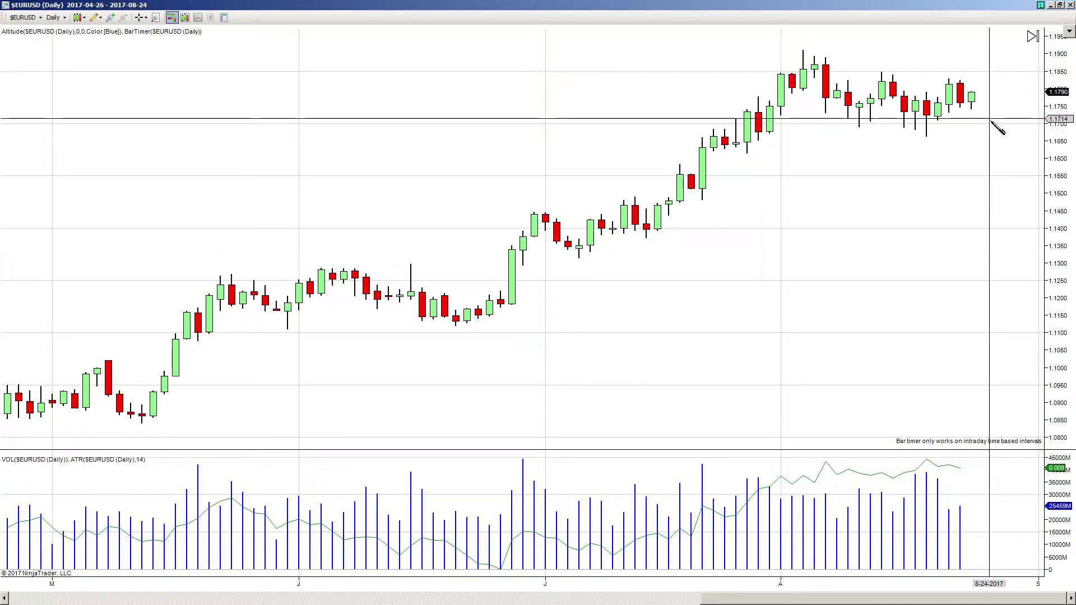
pyautogui.moveTo(989, 118); pyautogui.dragTo(956, 82)
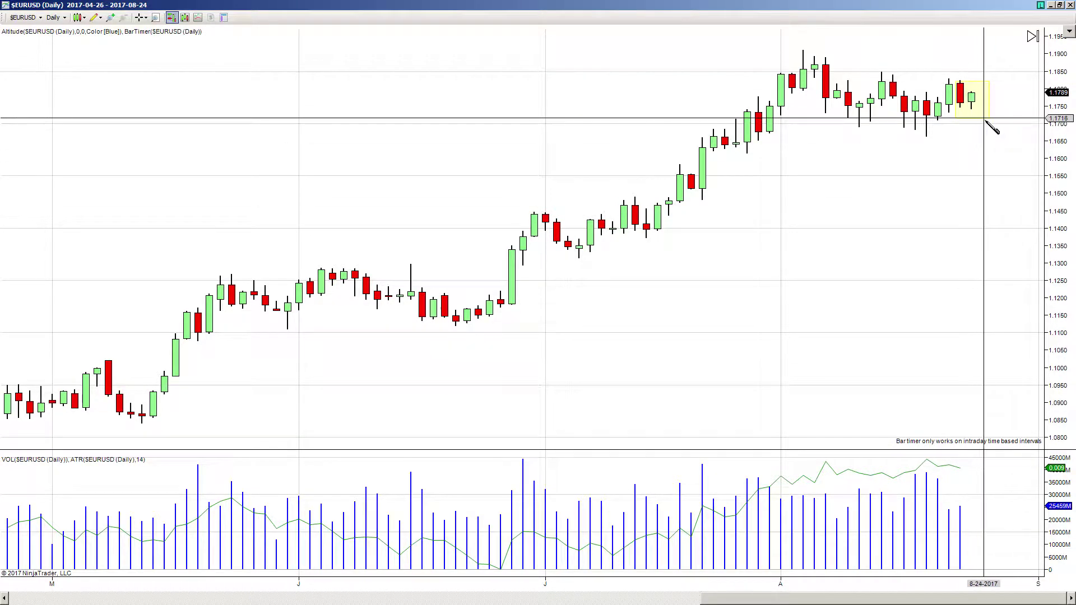
pyautogui.click(952, 96)
pyautogui.click(964, 150)
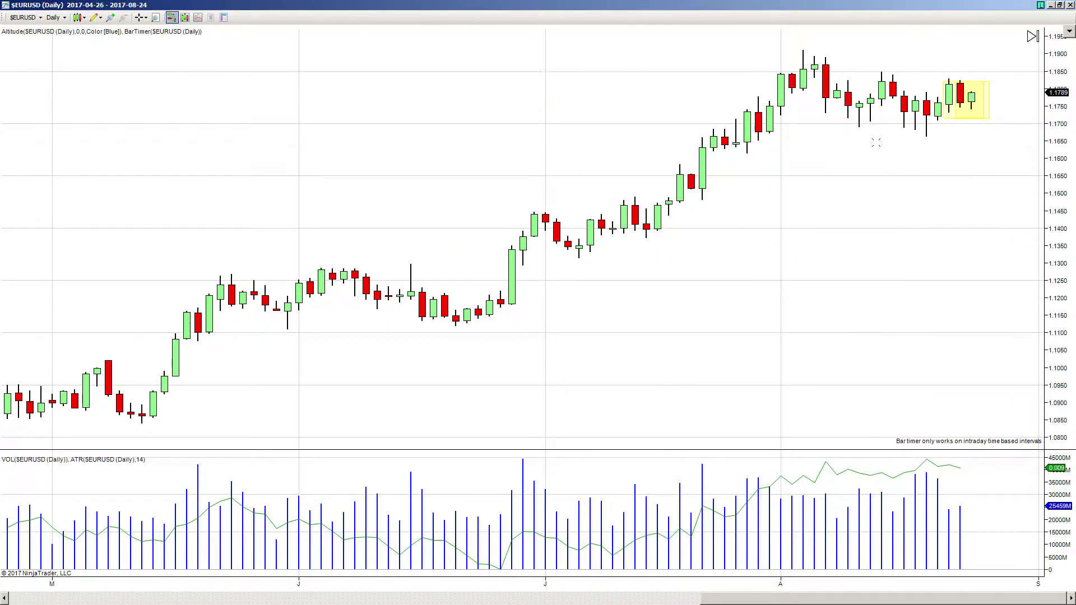
# On the daily chart, draw a rectangle around the late-May to late-June sideways range, between about 1.1322 and 1.1070
pyautogui.click(94, 17)
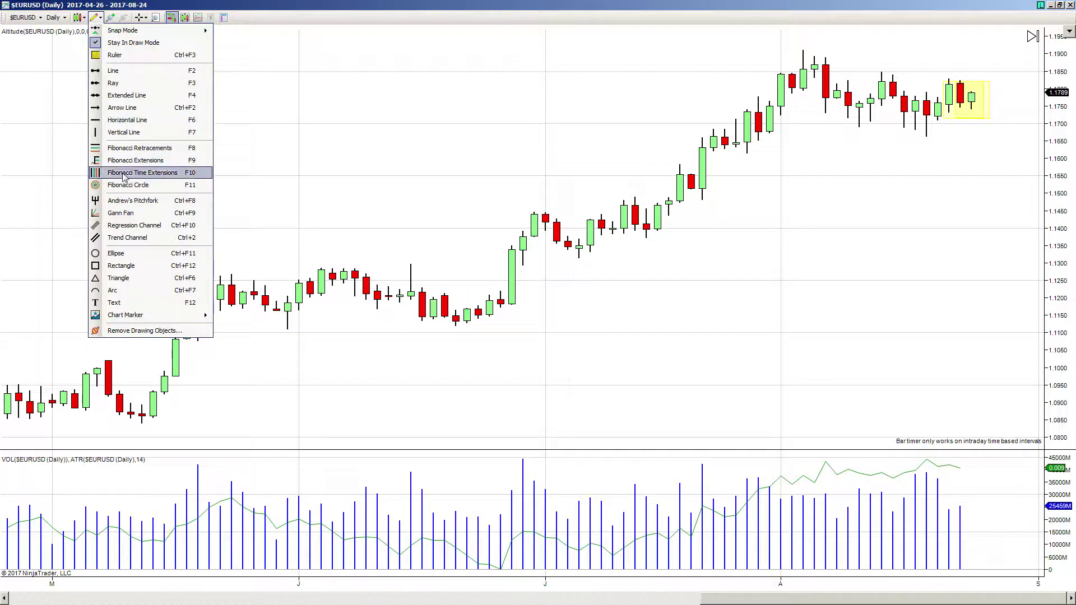
pyautogui.click(153, 255)
pyautogui.click(94, 17)
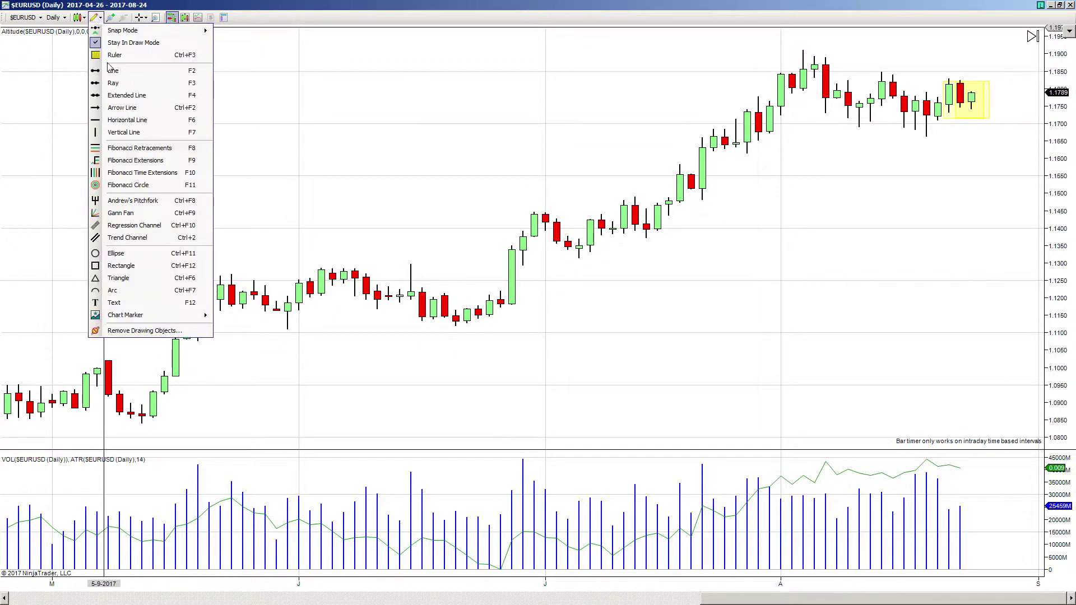
pyautogui.click(146, 263)
pyautogui.click(248, 255)
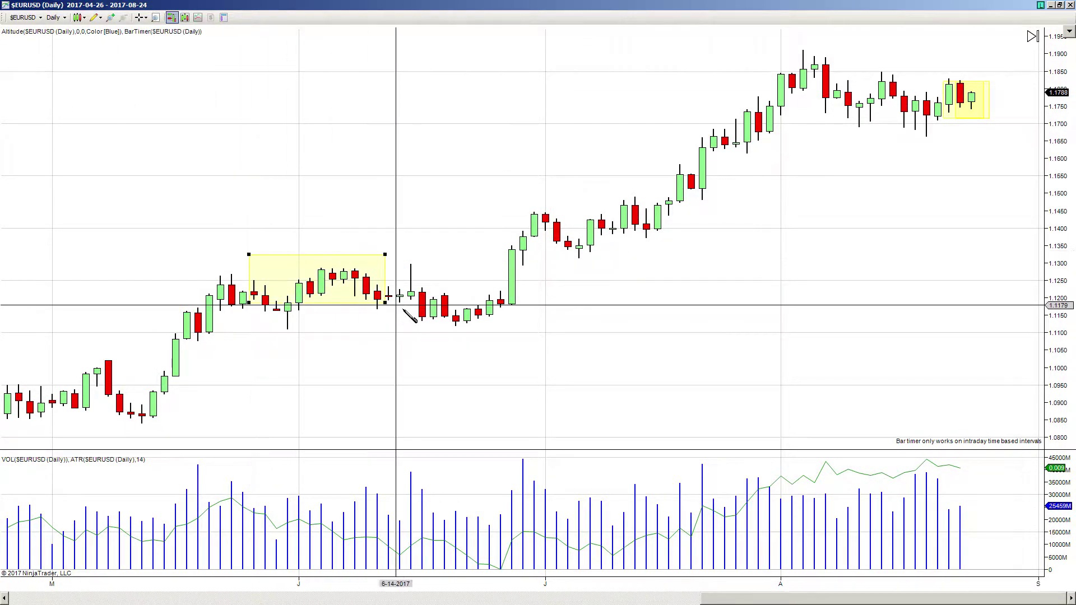
pyautogui.click(499, 343)
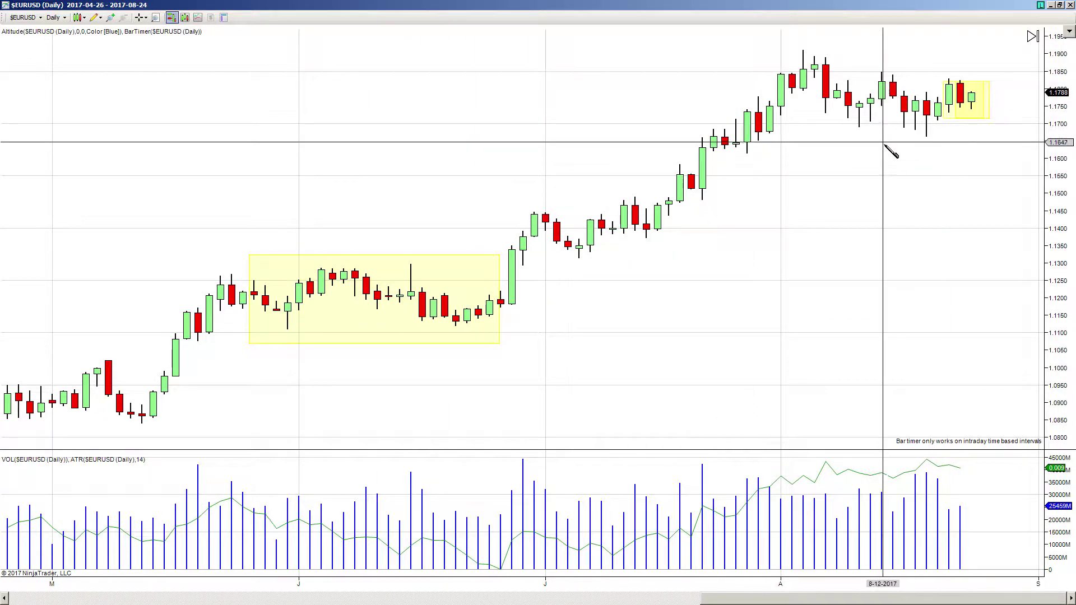
# Mark two August swing lows and two August swing highs on the daily chart with small separate rectangles
pyautogui.click(847, 119)
pyautogui.click(868, 131)
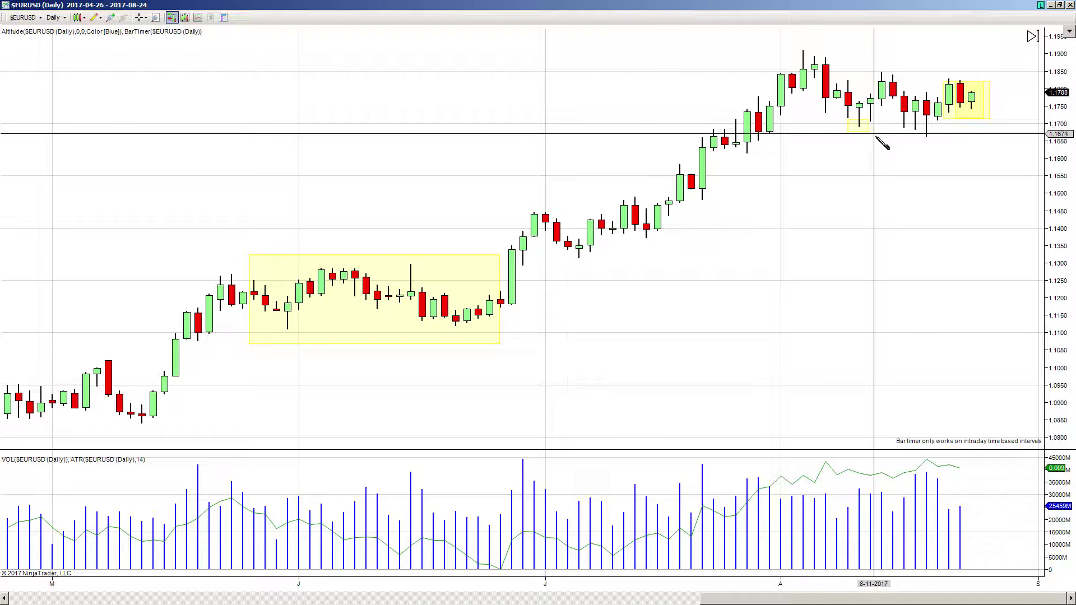
pyautogui.click(907, 132)
pyautogui.click(946, 147)
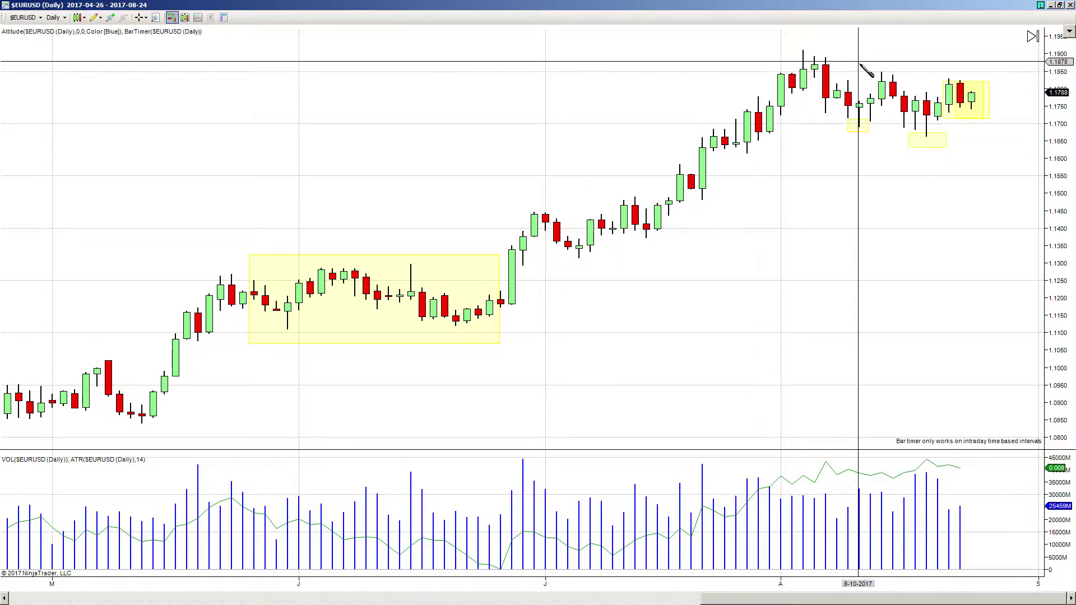
pyautogui.click(788, 43)
pyautogui.click(816, 54)
pyautogui.click(873, 65)
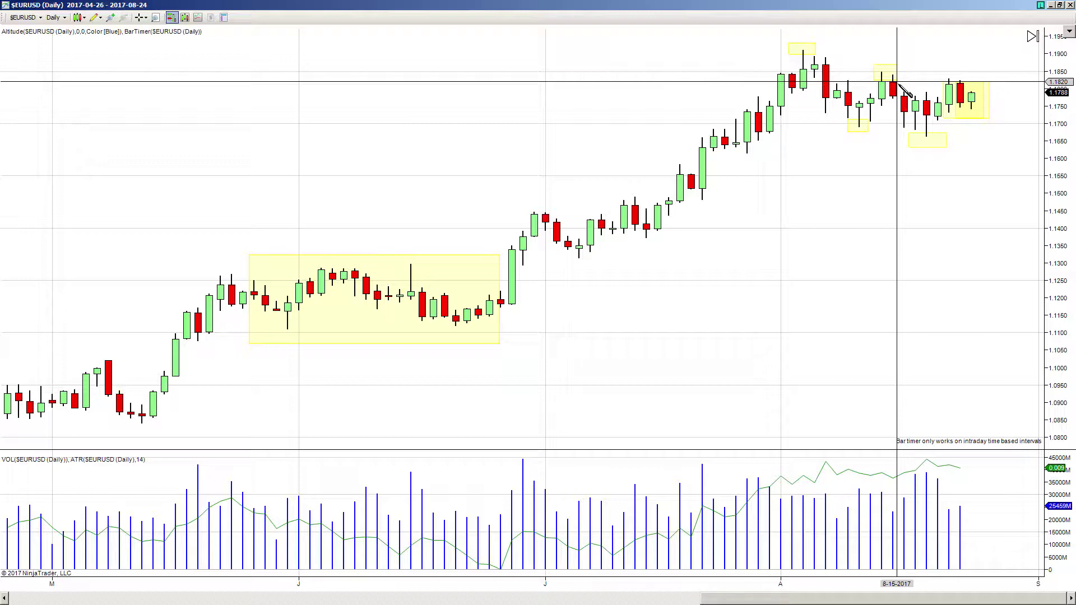
pyautogui.click(896, 82)
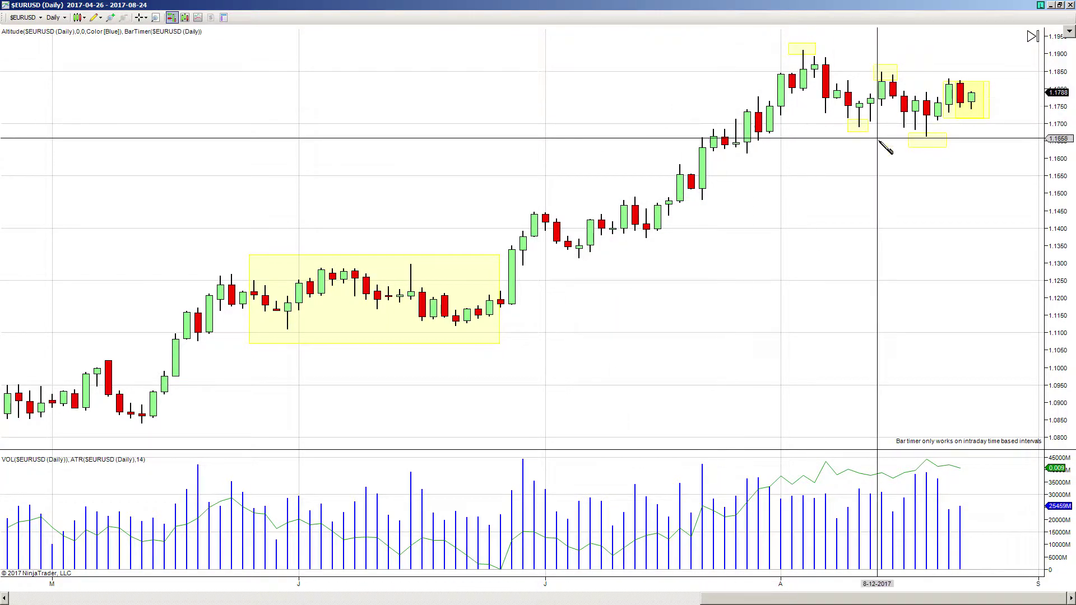
# Enclose the August sideways range between about 1.1930 and 1.1605 in a rectangle, and outline the late-May to late-June range again
pyautogui.click(815, 44)
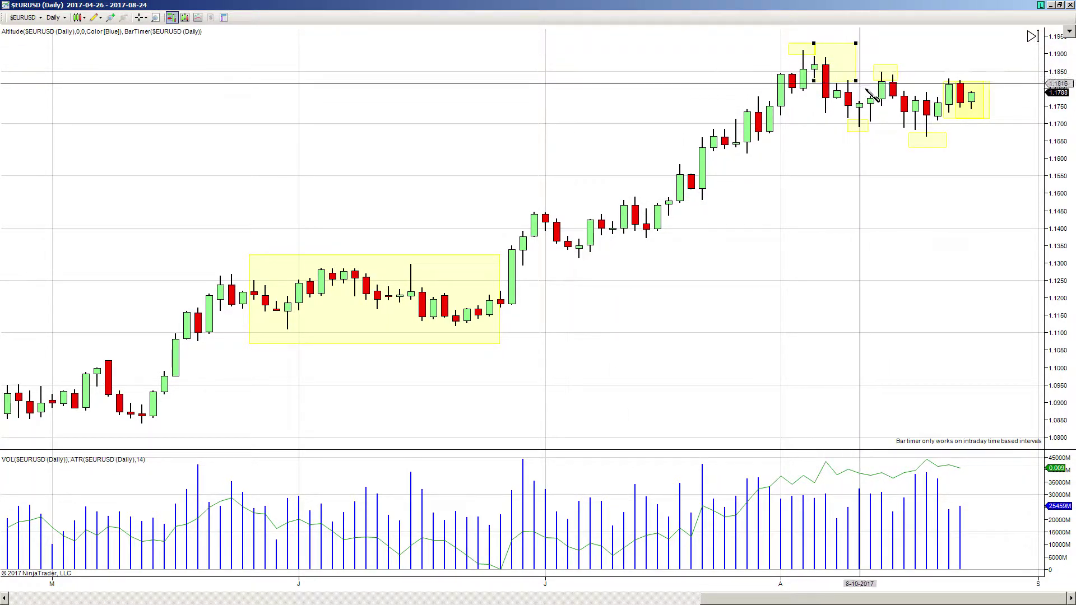
pyautogui.click(1007, 155)
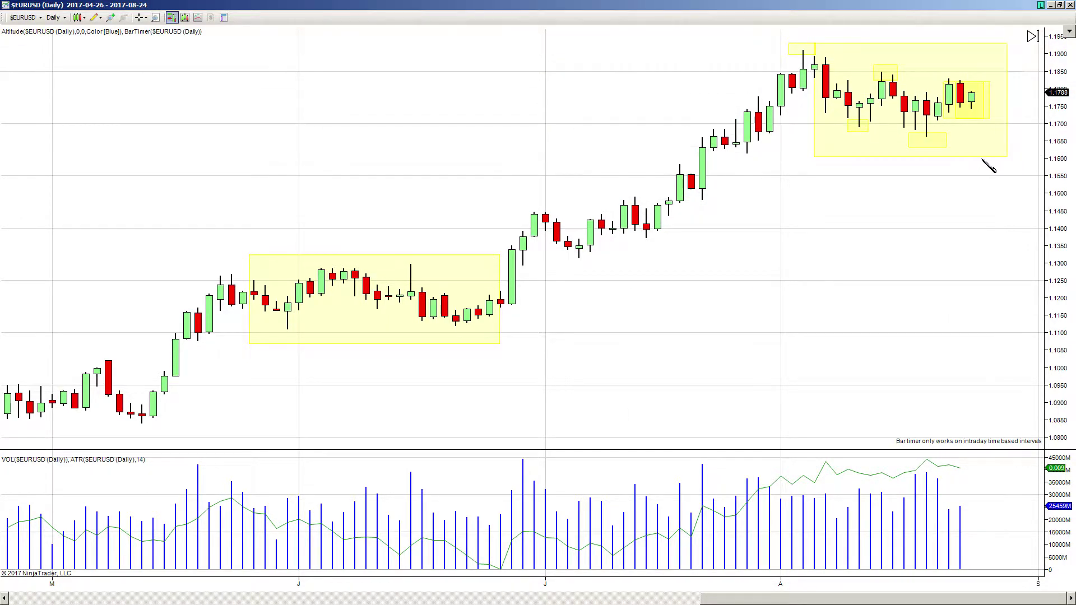
pyautogui.click(247, 255)
pyautogui.click(513, 343)
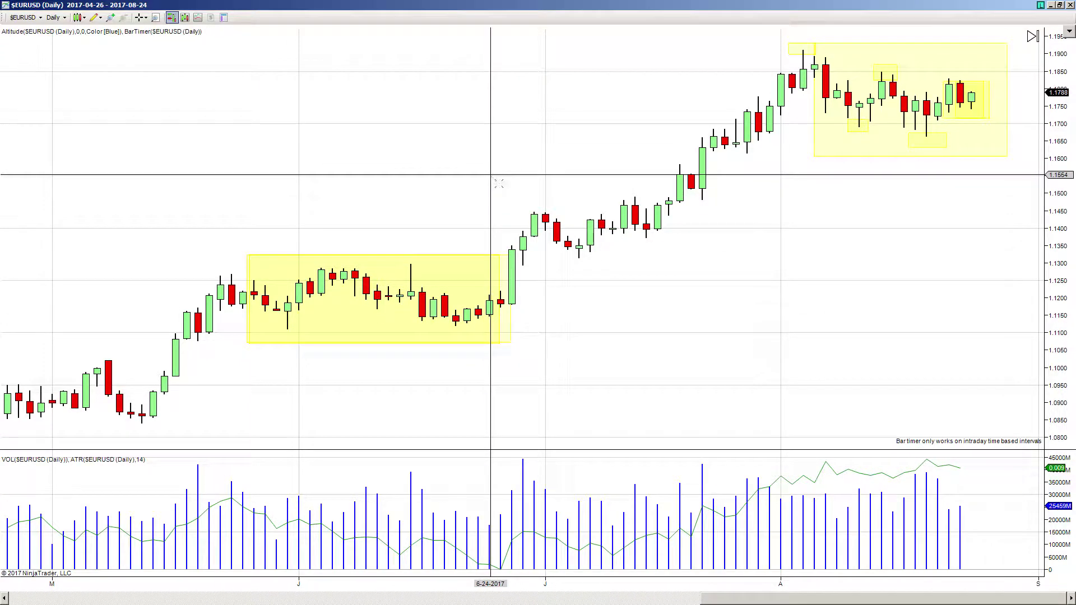
# Draw an extended trendline on the daily chart from the mid-May low along the late-June lows
pyautogui.click(96, 17)
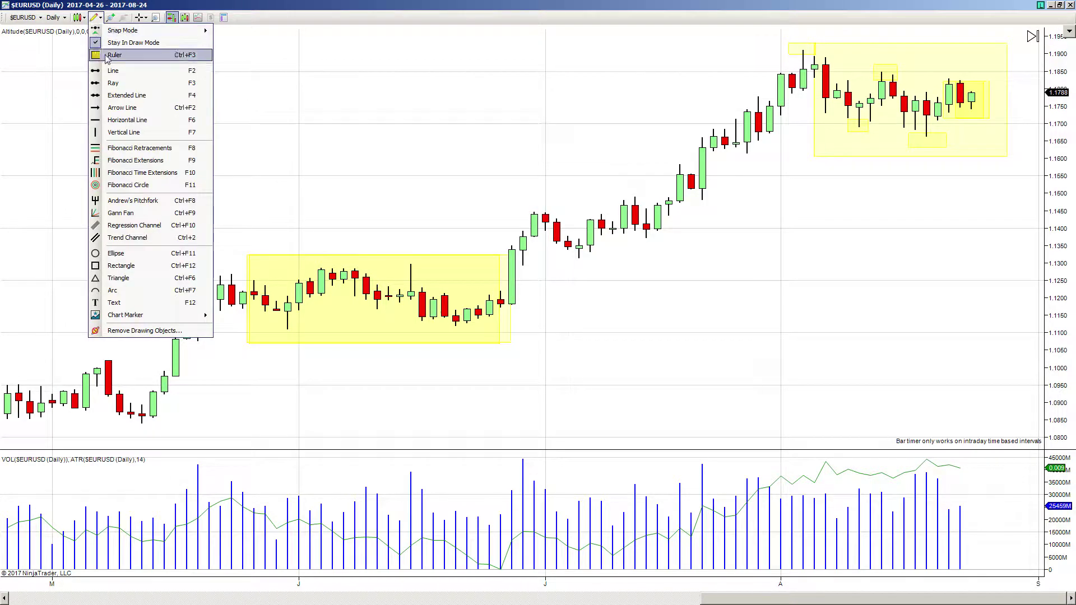
pyautogui.click(135, 108)
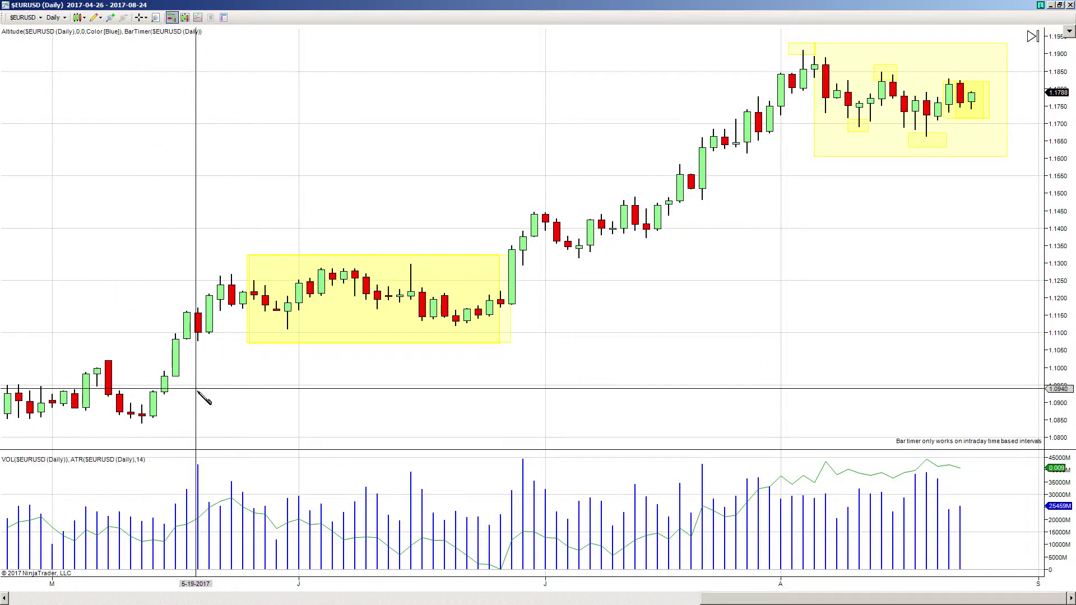
pyautogui.click(140, 424)
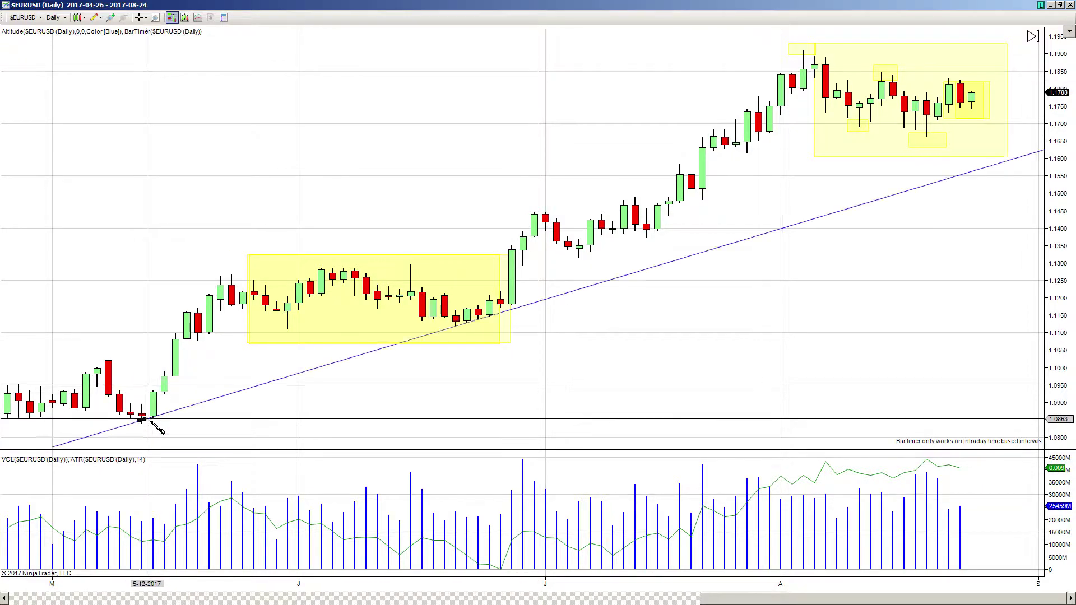
pyautogui.click(427, 330)
pyautogui.moveTo(427, 330); pyautogui.dragTo(543, 297)
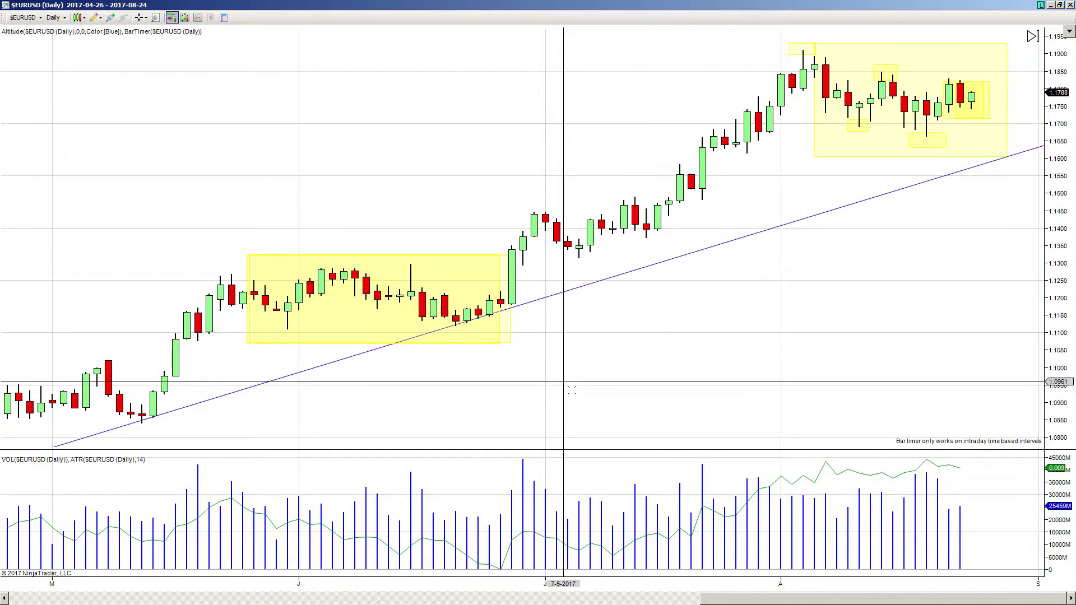
# Compare the trendline with price action back to February 2017, then delete the trendline
pyautogui.moveTo(695, 365); pyautogui.dragTo(666, 366)
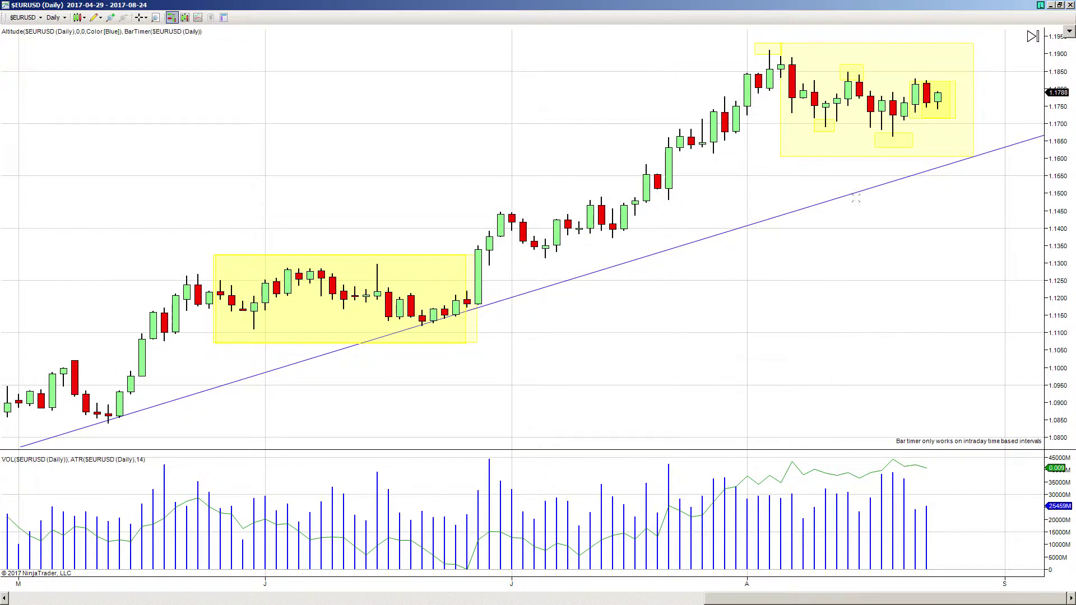
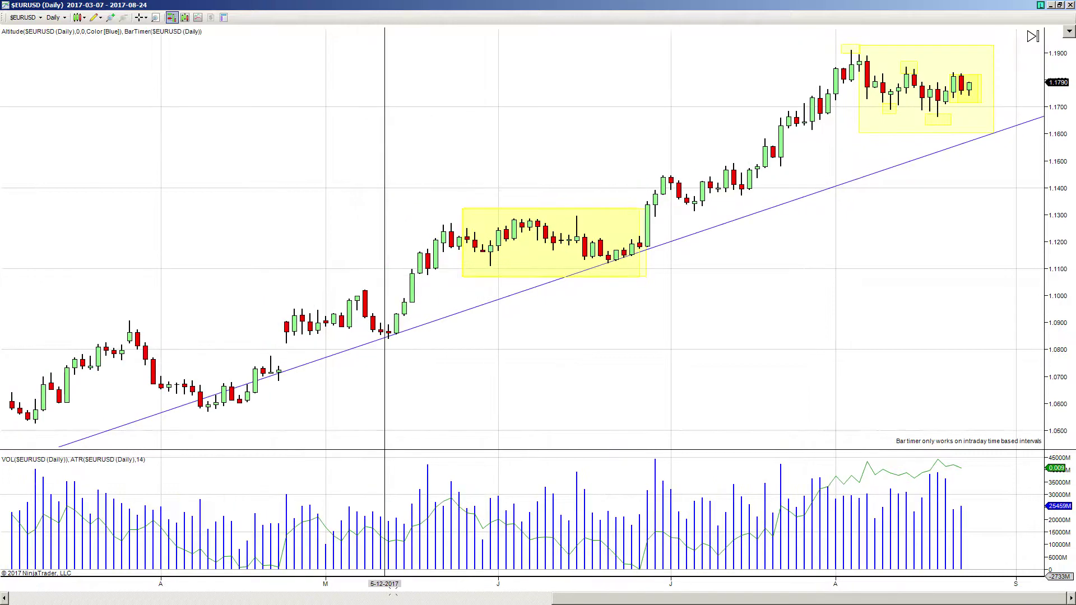
pyautogui.moveTo(631, 426); pyautogui.dragTo(572, 393)
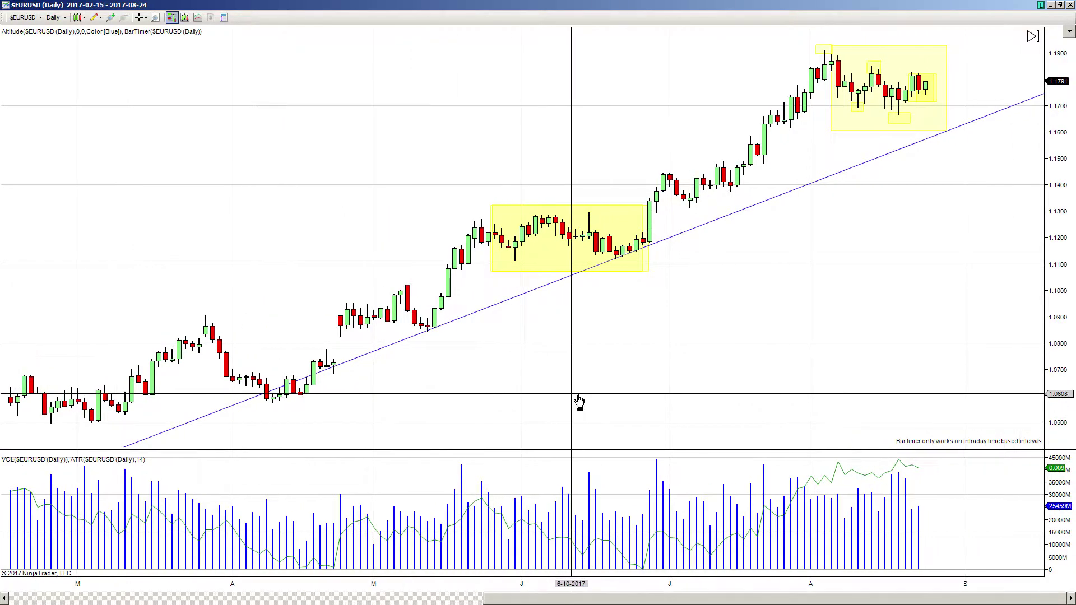
pyautogui.click(510, 310)
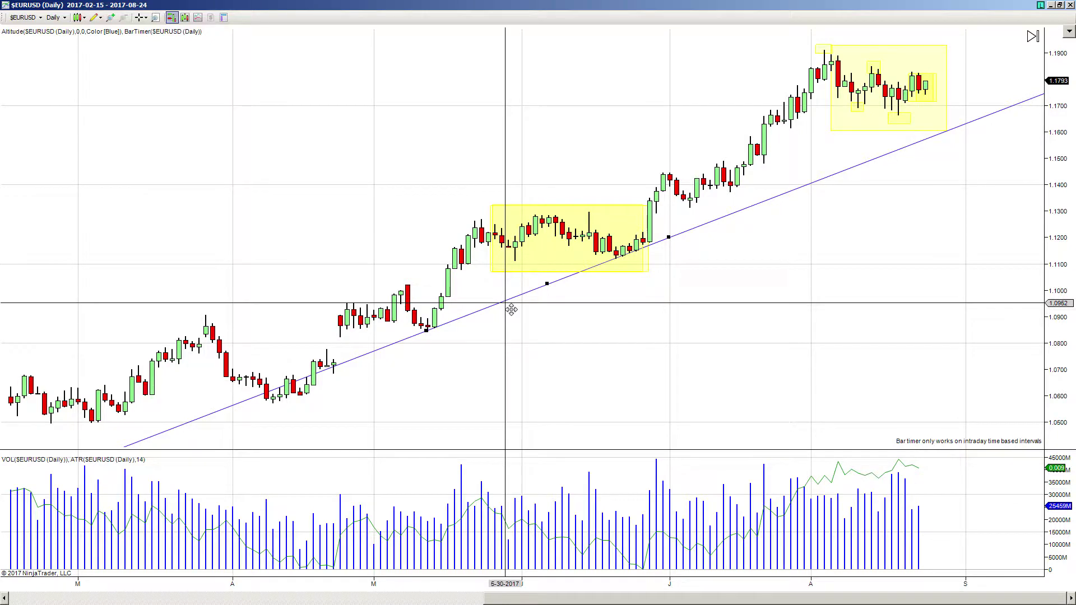
pyautogui.press('Delete')
# Draw an extended trendline on the daily chart from the December 2016 low along the April 2017 low
pyautogui.scroll(-3, 511, 310)
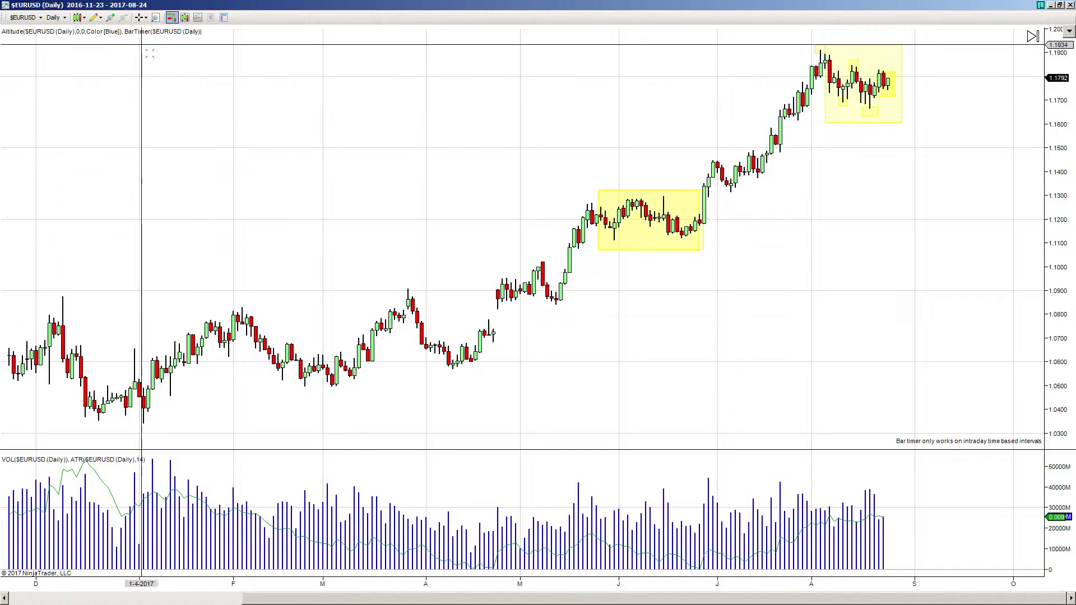
pyautogui.click(101, 19)
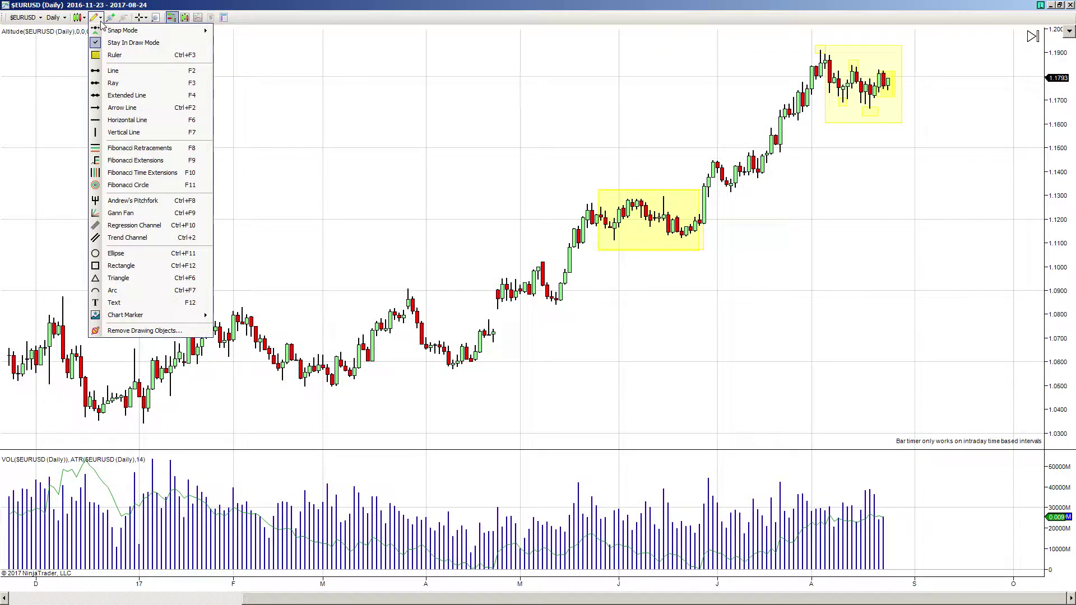
pyautogui.click(124, 109)
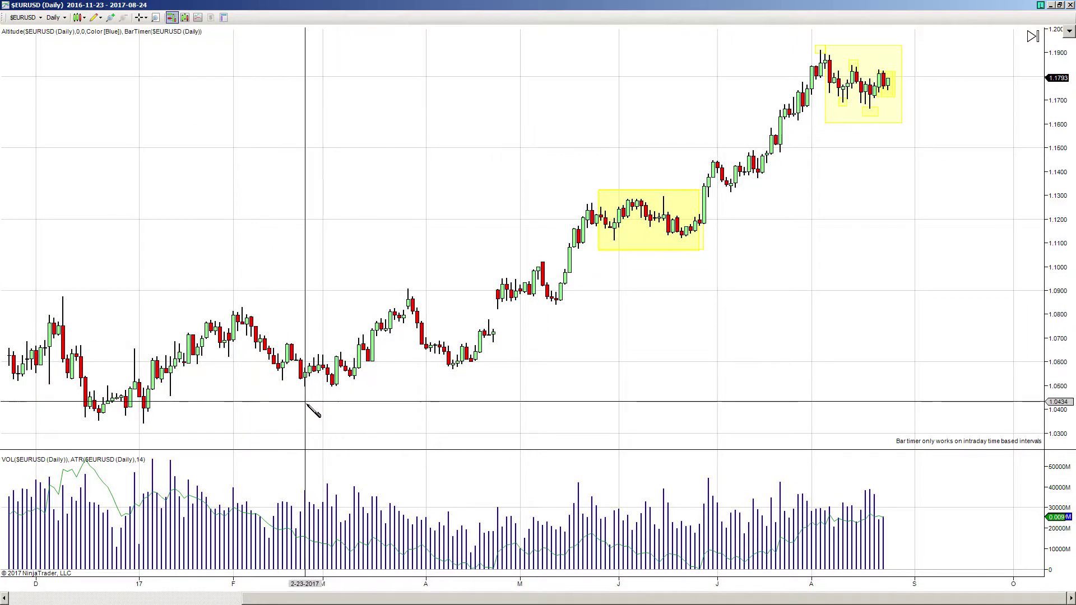
pyautogui.click(137, 420)
pyautogui.click(91, 422)
pyautogui.moveTo(151, 419); pyautogui.dragTo(527, 362)
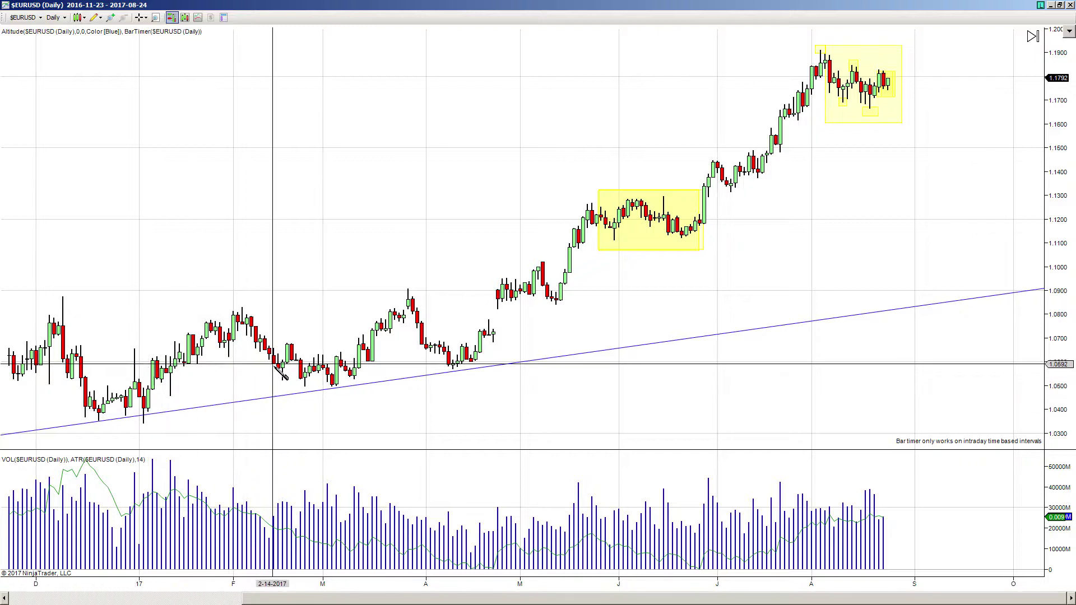
# Add a second extended trendline along the early-March and April swing lows
pyautogui.click(321, 391)
pyautogui.click(458, 376)
pyautogui.moveTo(471, 376); pyautogui.dragTo(731, 322)
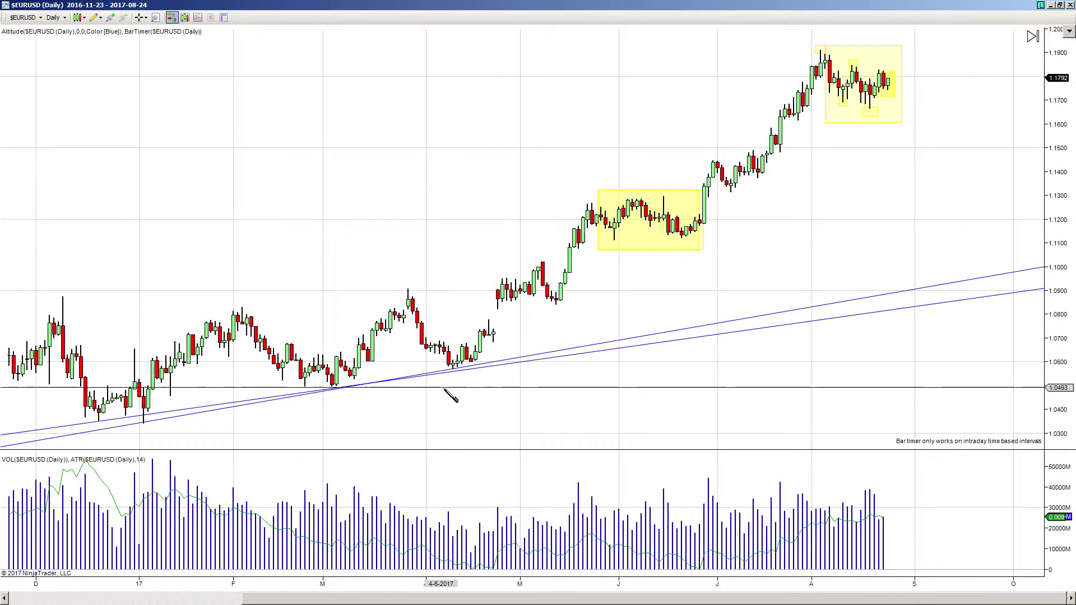
# Draw a steeper extended trendline from the April low along the late-June lows, then leave drawing mode
pyautogui.click(452, 373)
pyautogui.click(660, 318)
pyautogui.moveTo(660, 319); pyautogui.dragTo(889, 119)
pyautogui.click(622, 308)
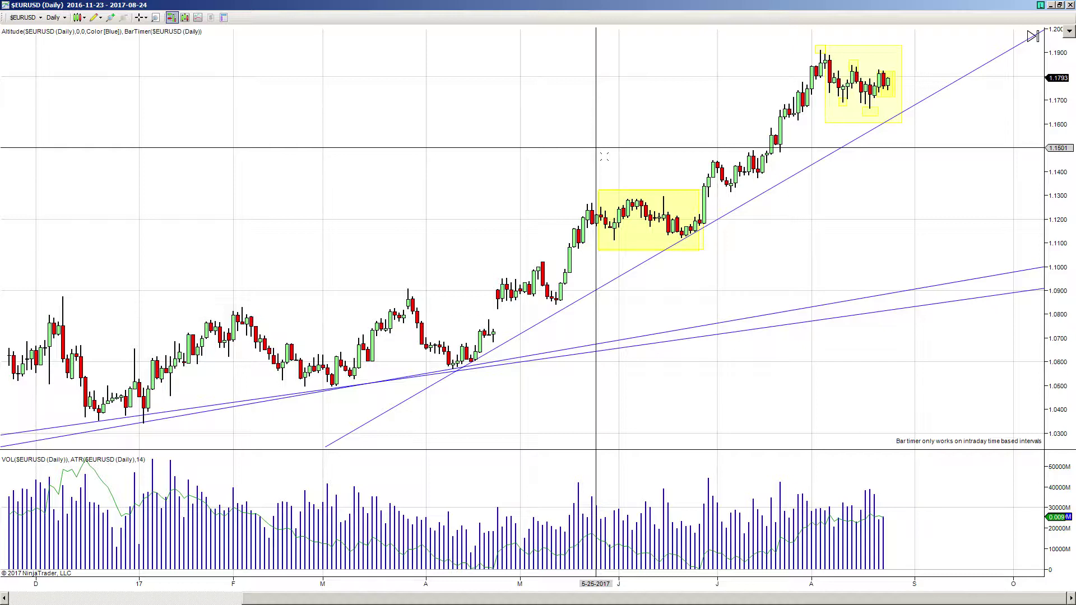
pyautogui.rightClick(654, 126)
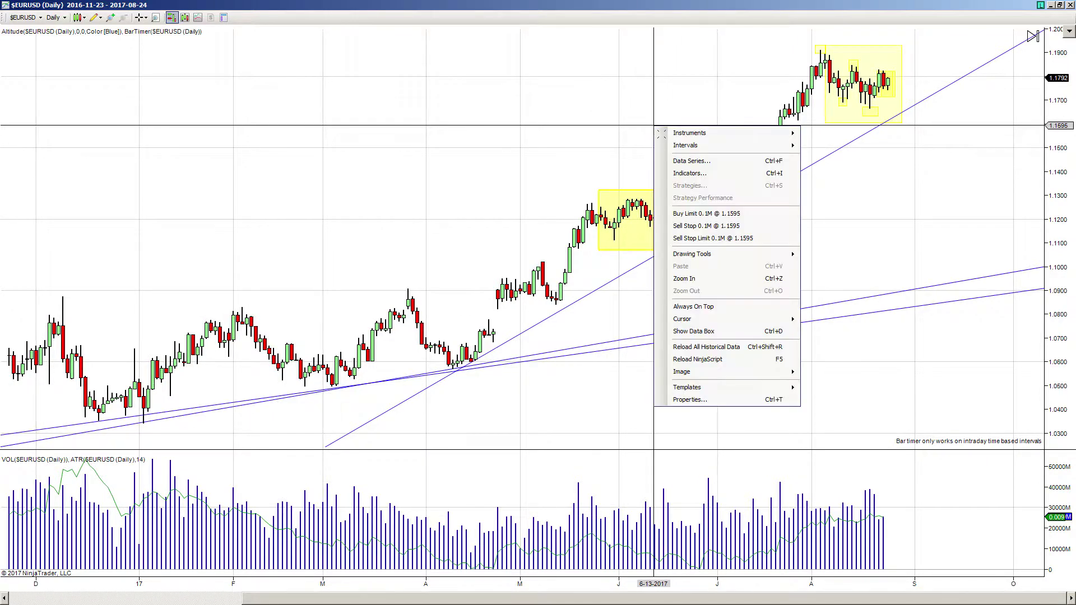
pyautogui.click(678, 95)
# Mark the April, mid-May and late-June swing lows near the steep trendline with ellipses
pyautogui.moveTo(678, 95); pyautogui.dragTo(512, 110)
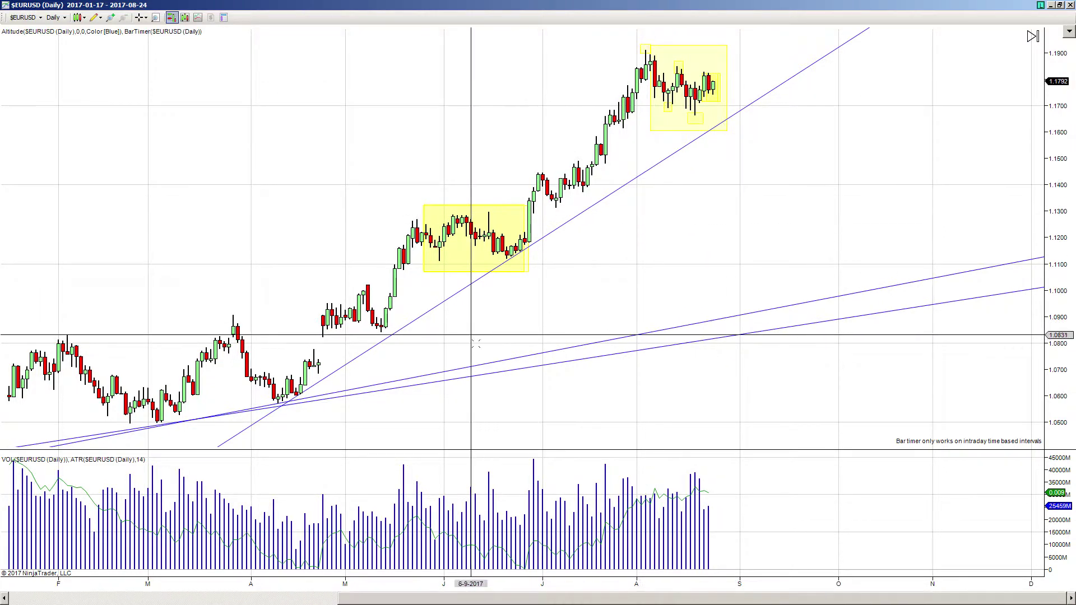
pyautogui.click(97, 17)
pyautogui.click(140, 257)
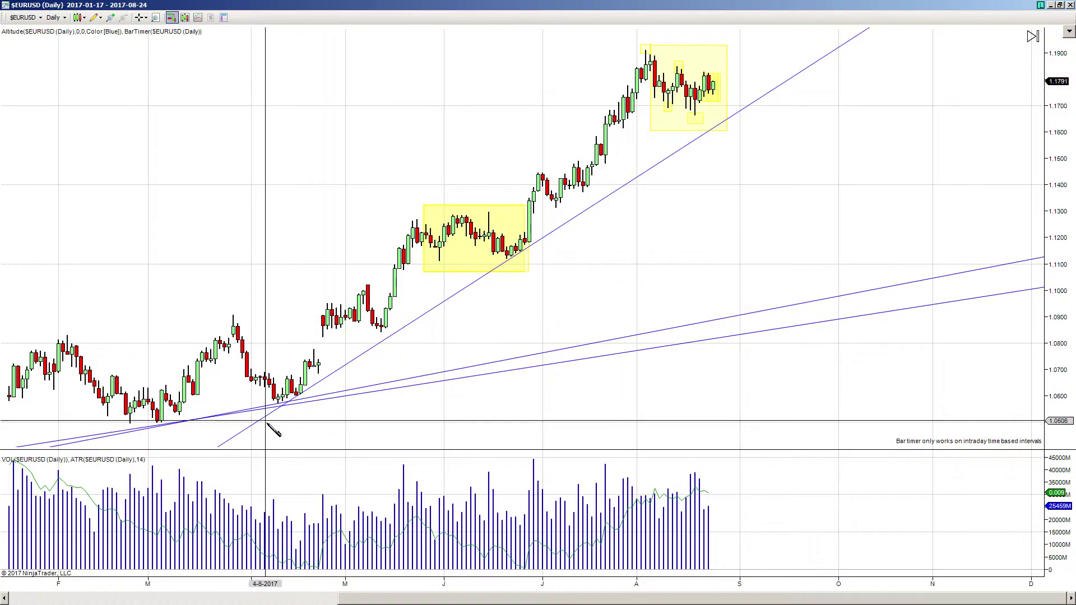
pyautogui.moveTo(267, 419); pyautogui.dragTo(300, 383)
pyautogui.moveTo(370, 343); pyautogui.dragTo(398, 311)
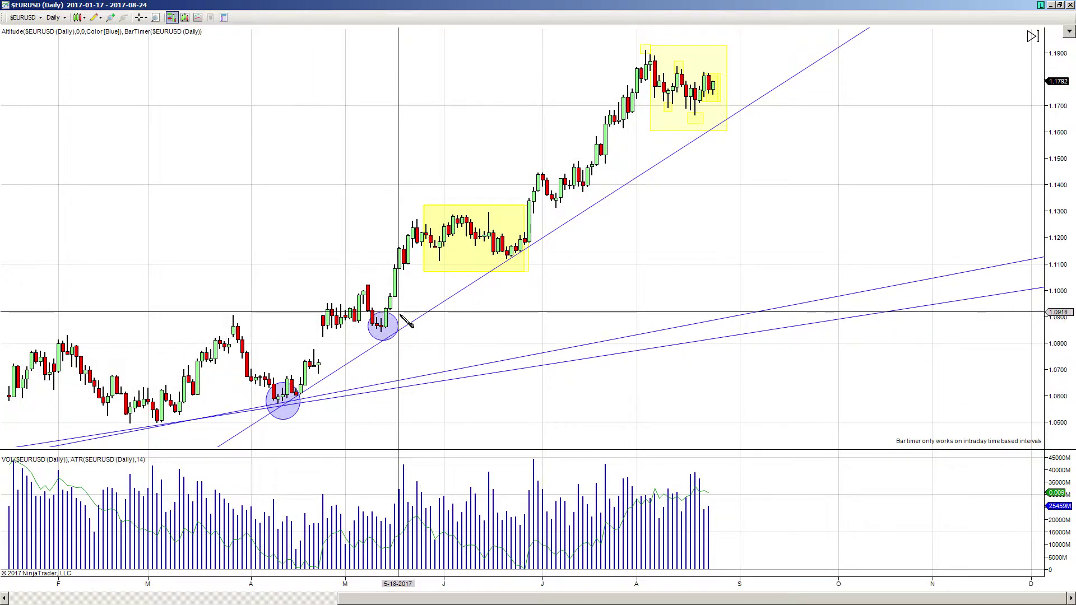
pyautogui.moveTo(503, 276); pyautogui.dragTo(529, 237)
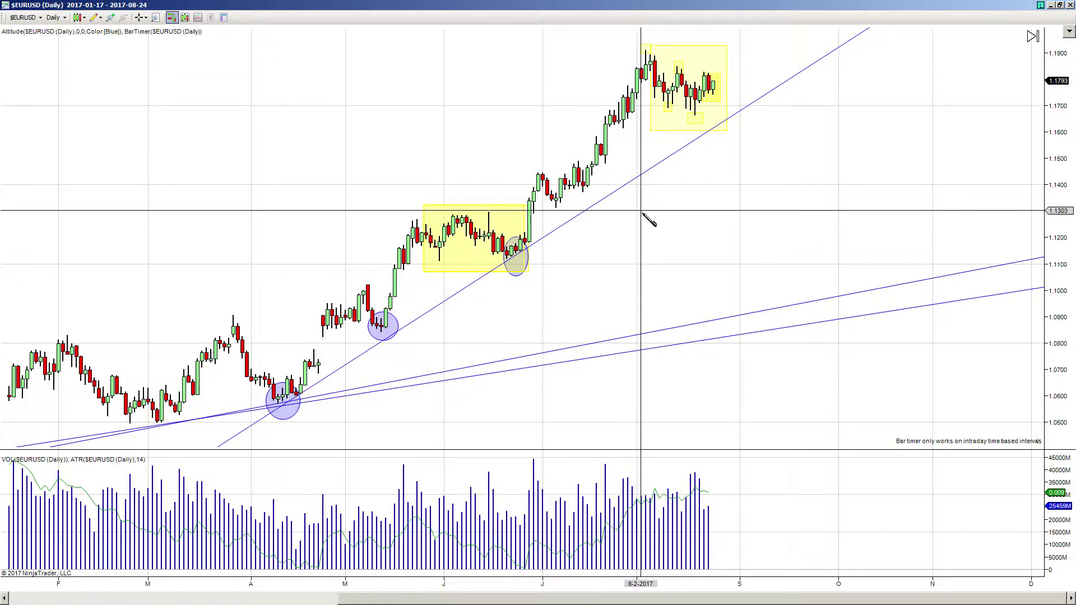
# Place two more ellipses along the steep trendline's extension, at about 1.1677 in late August and about 1.1770 in September
pyautogui.click(739, 101)
pyautogui.click(720, 124)
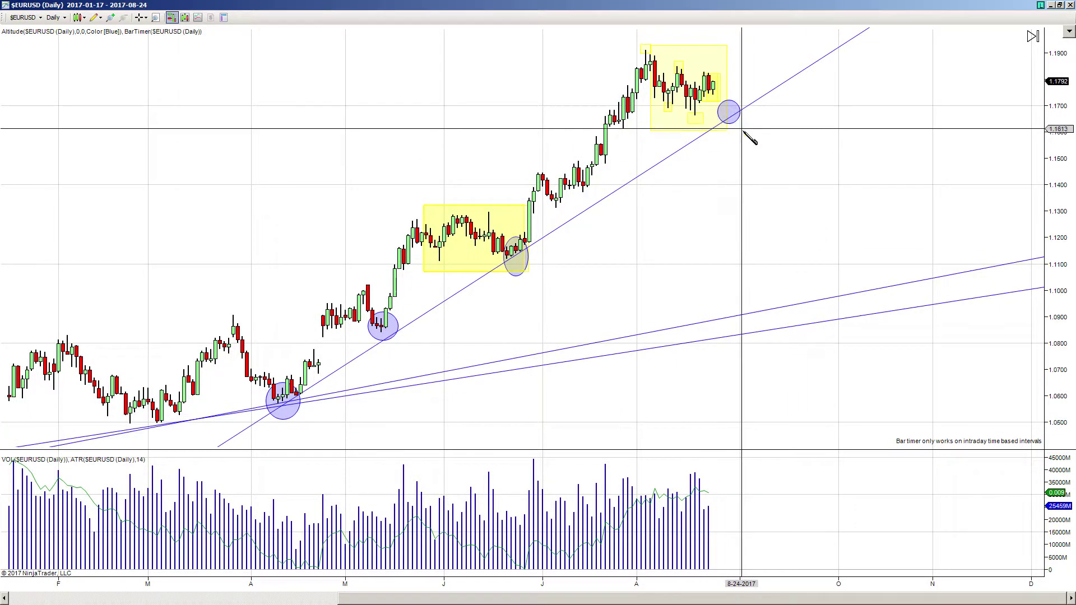
pyautogui.click(780, 78)
pyautogui.click(754, 99)
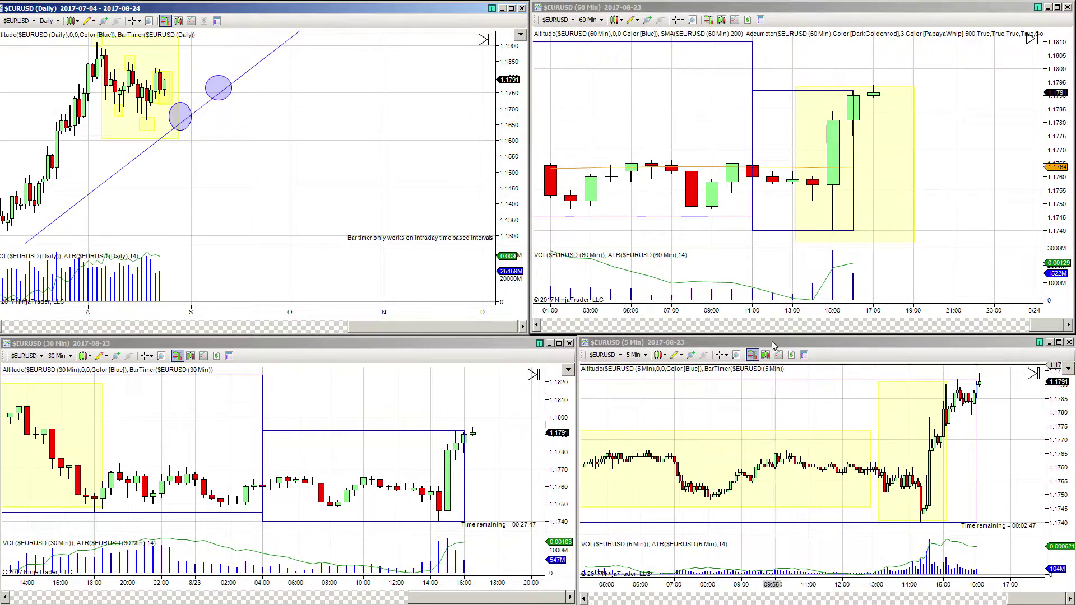
# Compare the daily uptrend back to mid-March with recent price action on the 5-minute chart
pyautogui.doubleClick(773, 344)
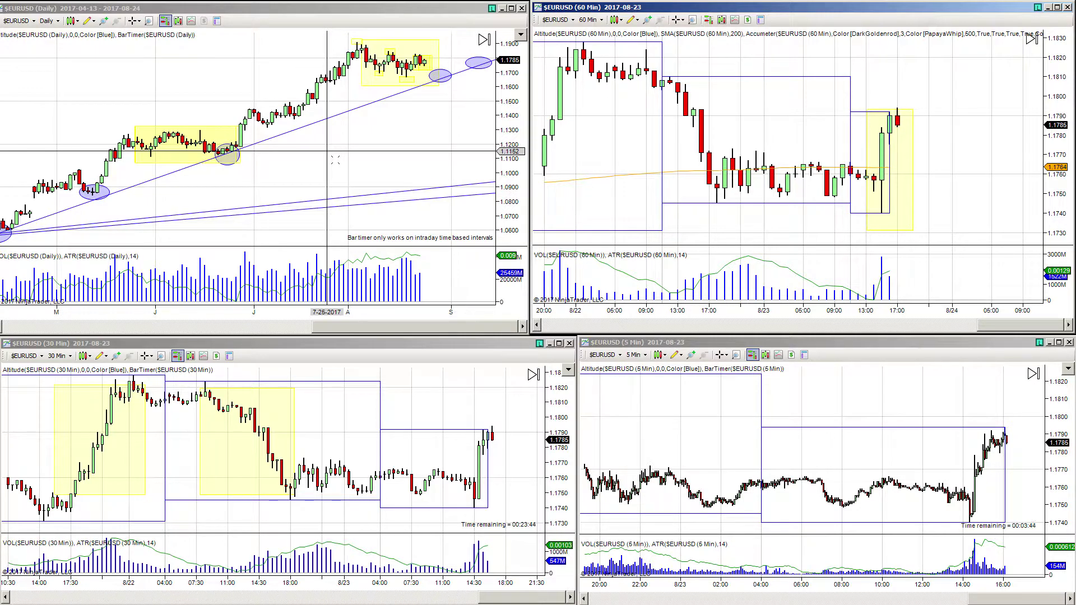
pyautogui.moveTo(196, 92); pyautogui.dragTo(283, 94)
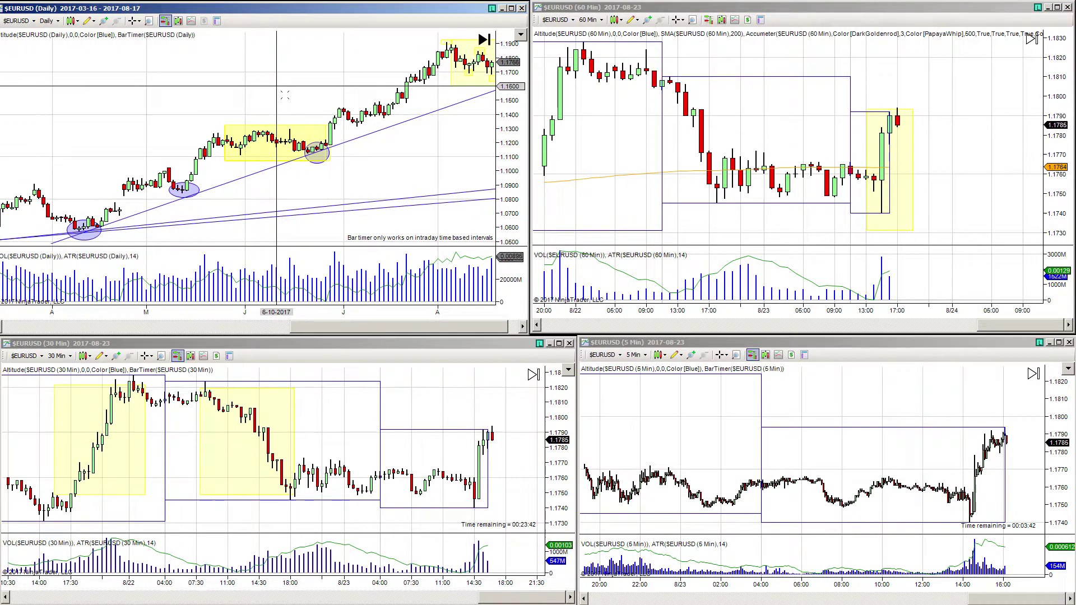
pyautogui.click(709, 411)
pyautogui.scroll(-3, 708, 414)
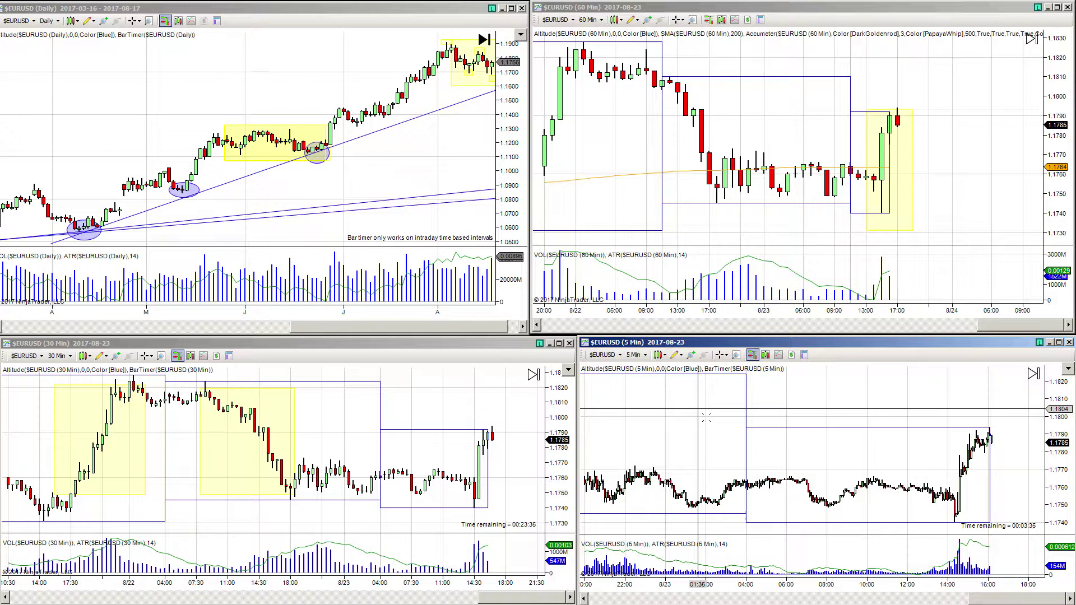
pyautogui.moveTo(467, 128); pyautogui.dragTo(394, 140)
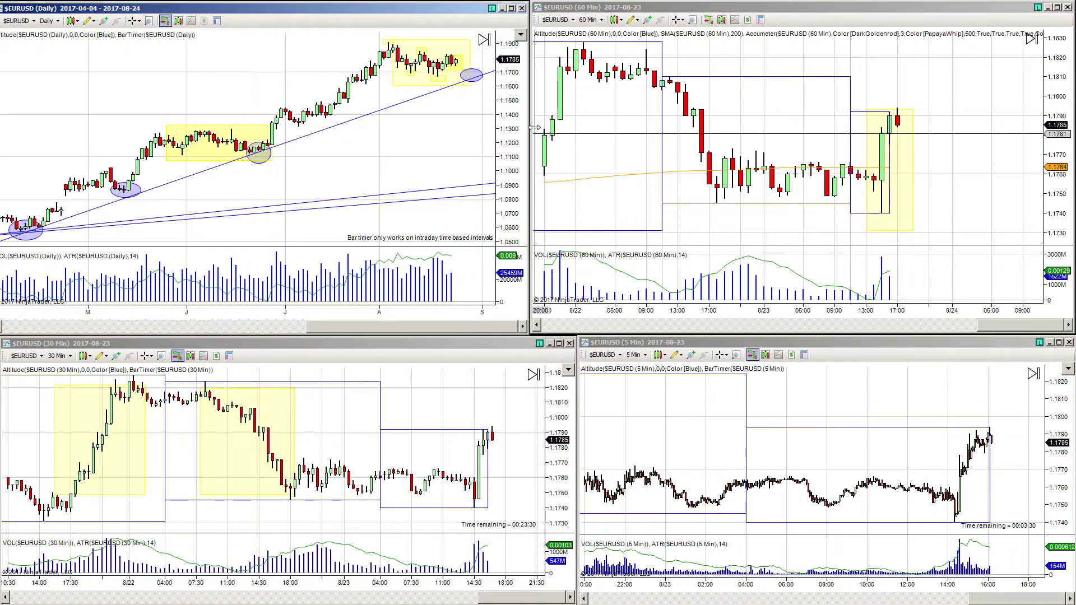
# Maximize the daily chart and draw horizontal lines at the August swing highs, at about 1.1913, 1.1830 and 1.1849
pyautogui.click(511, 8)
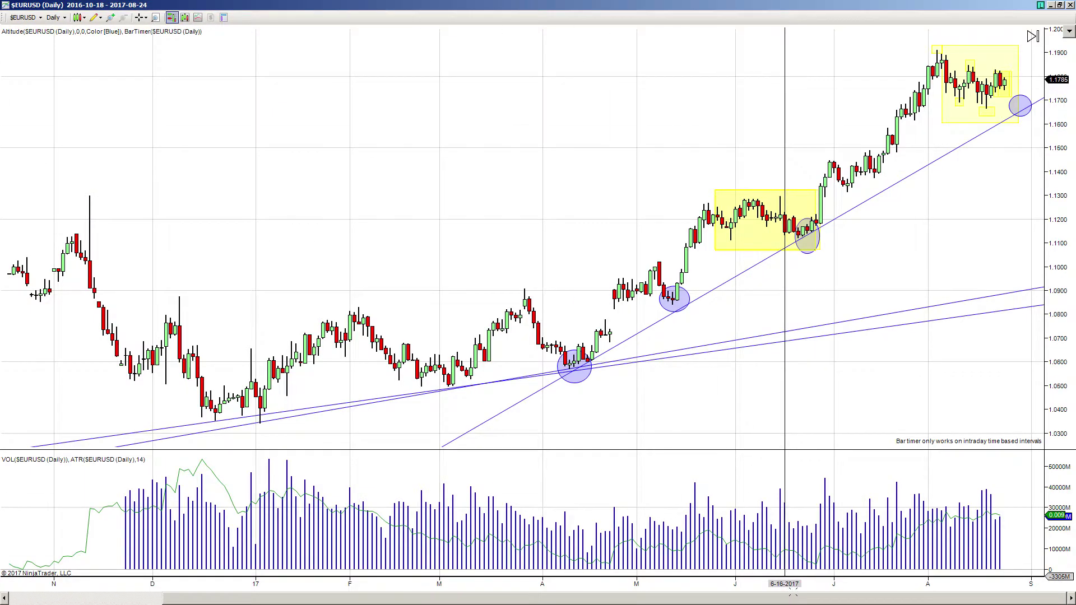
pyautogui.scroll(5, 792, 592)
pyautogui.click(450, 49)
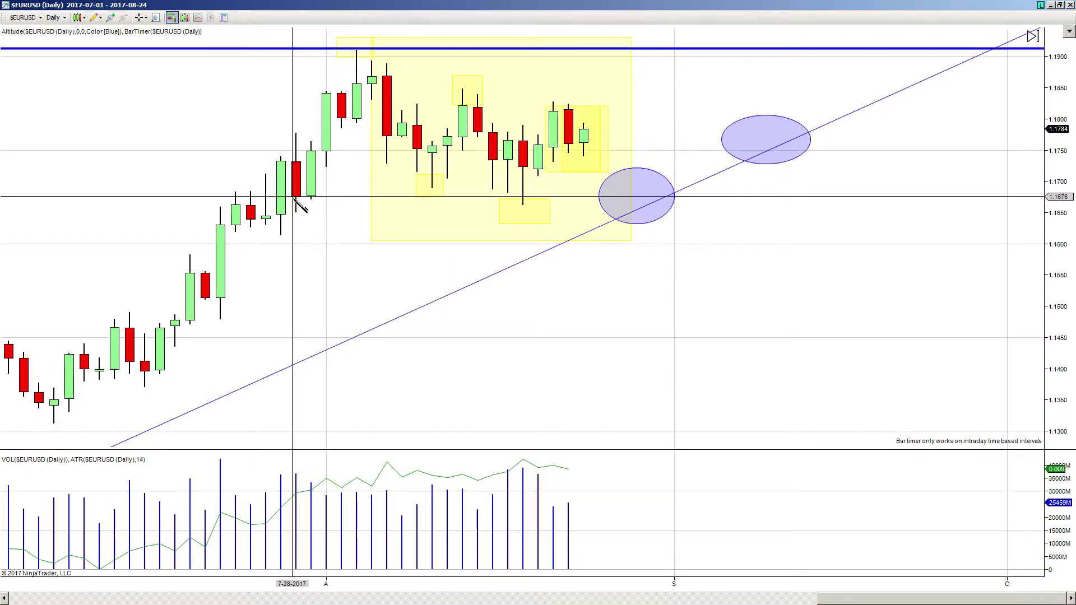
pyautogui.click(594, 101)
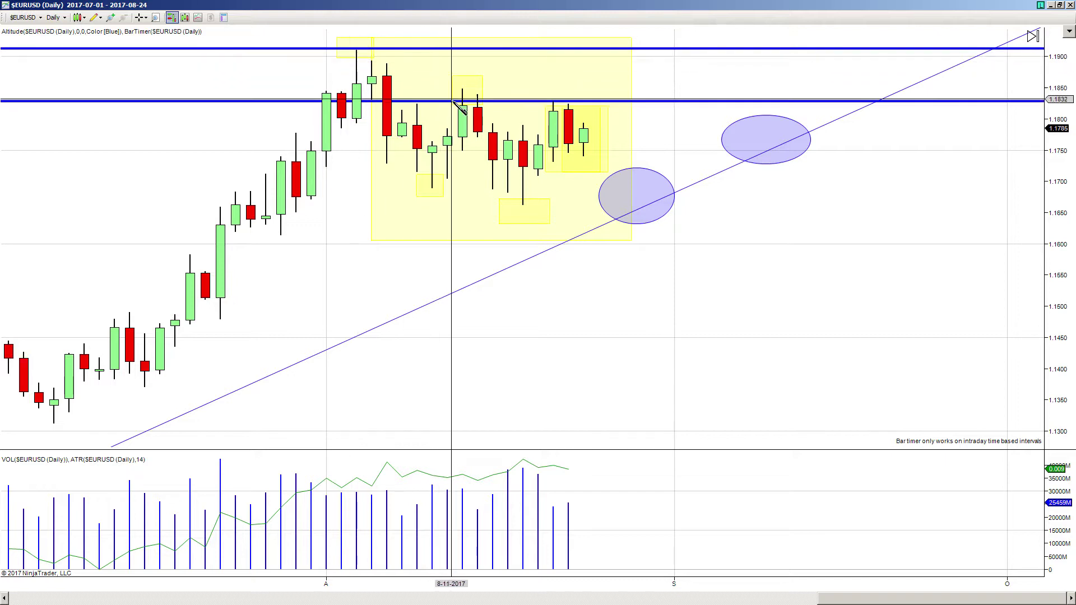
pyautogui.click(532, 88)
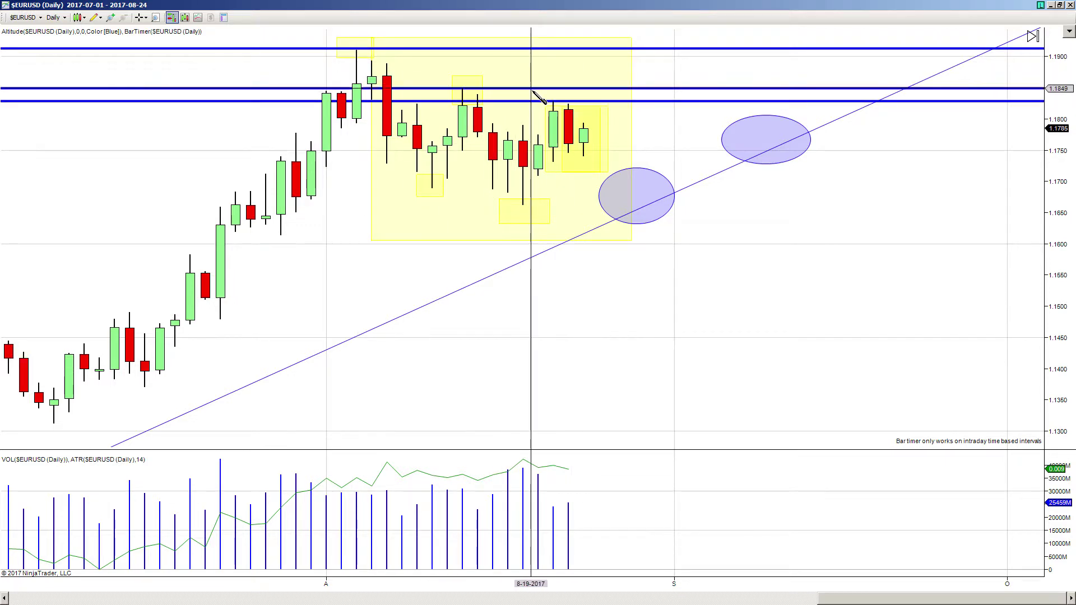
pyautogui.middleClick(465, 76)
pyautogui.middleClick(465, 75)
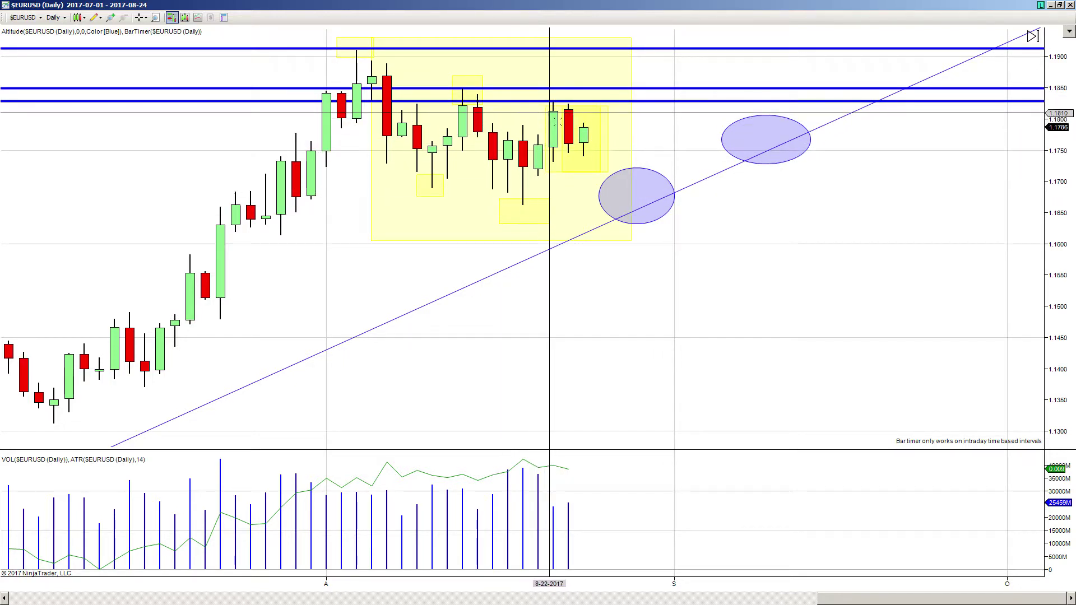
# Return to the four-chart layout and examine the daily chart from mid-May to August
pyautogui.doubleClick(541, 5)
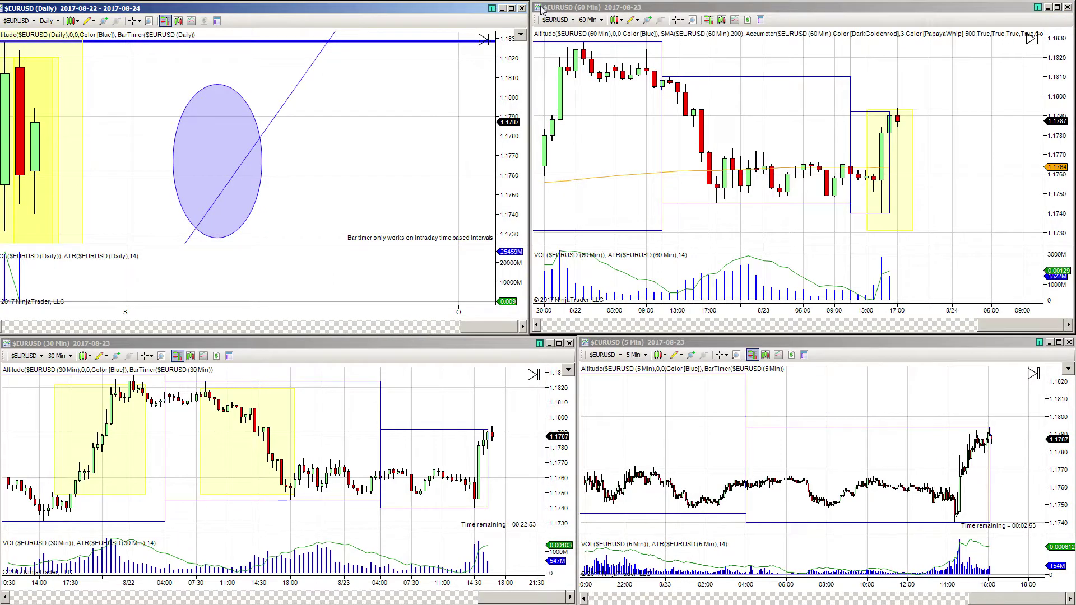
pyautogui.scroll(-5, 307, 152)
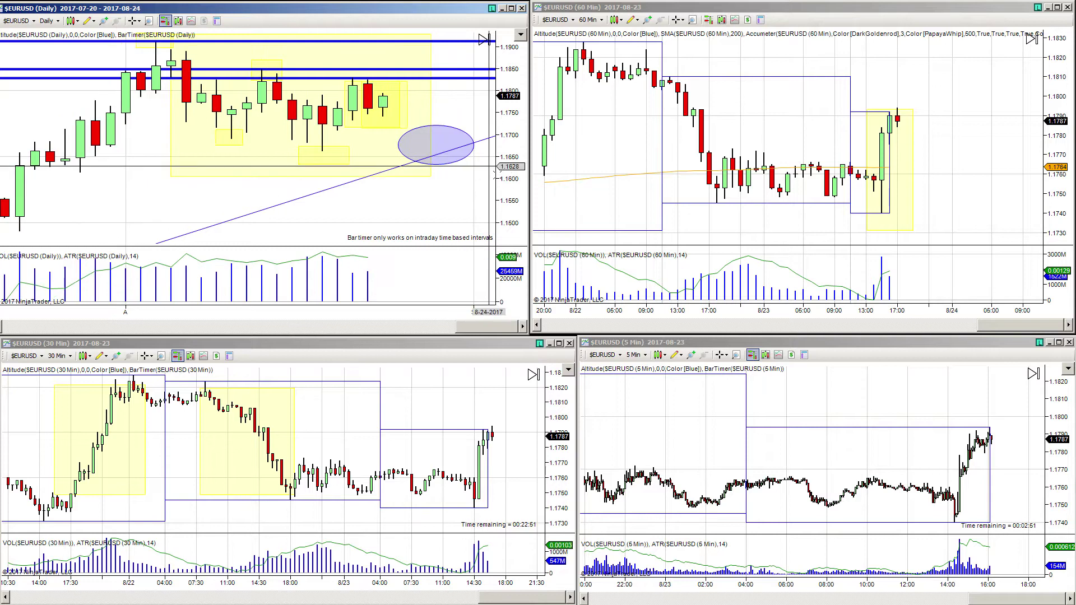
pyautogui.moveTo(270, 197); pyautogui.dragTo(317, 247)
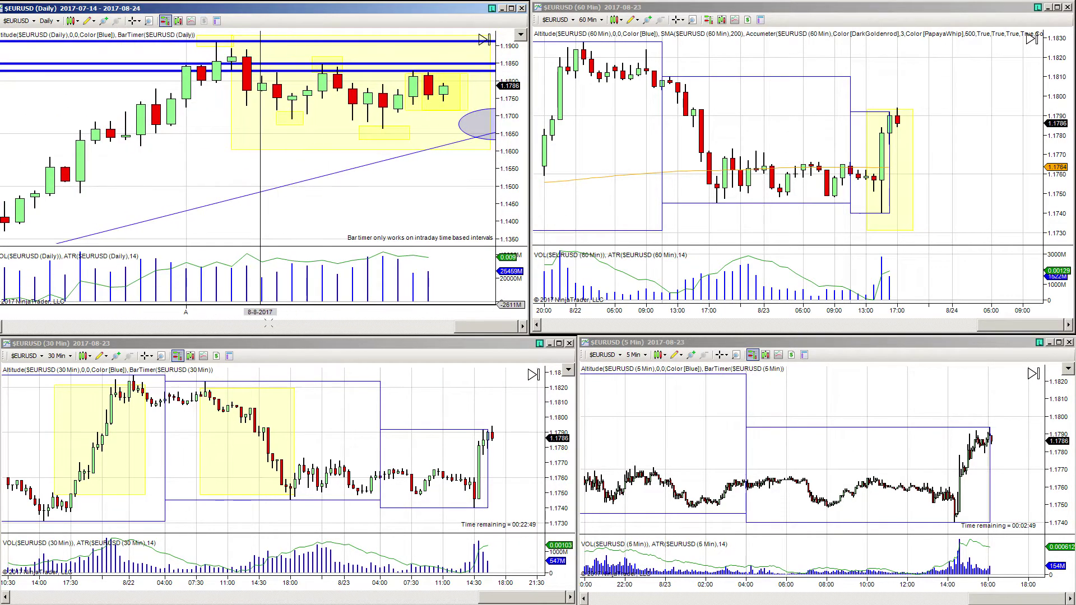
pyautogui.scroll(-4, 250, 320)
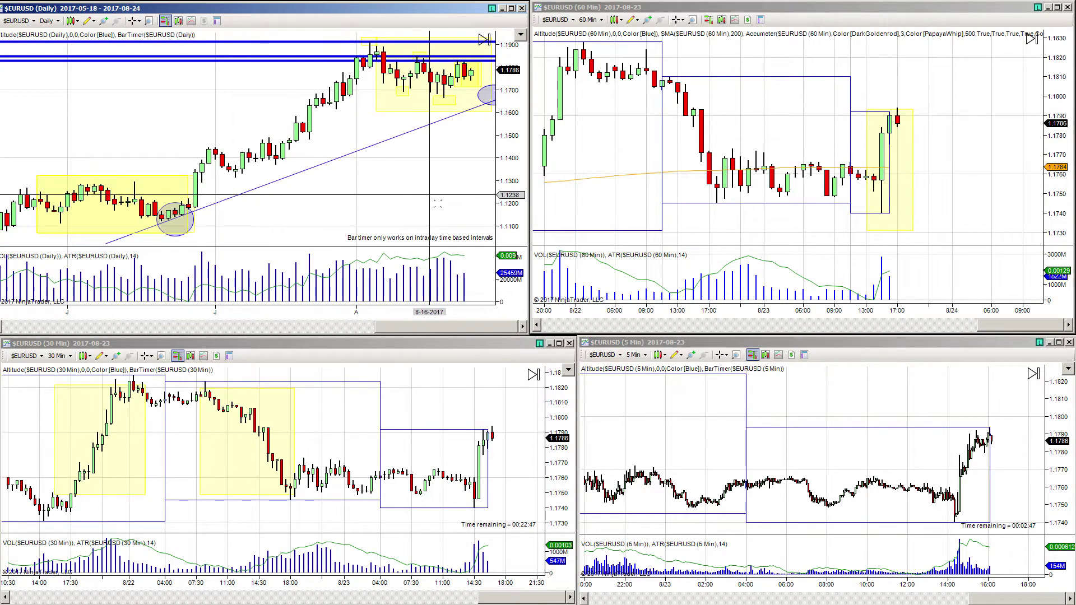
# Maximize the 5-minute chart and examine price action on 23 August from about 04:30 to 16:00
pyautogui.click(710, 343)
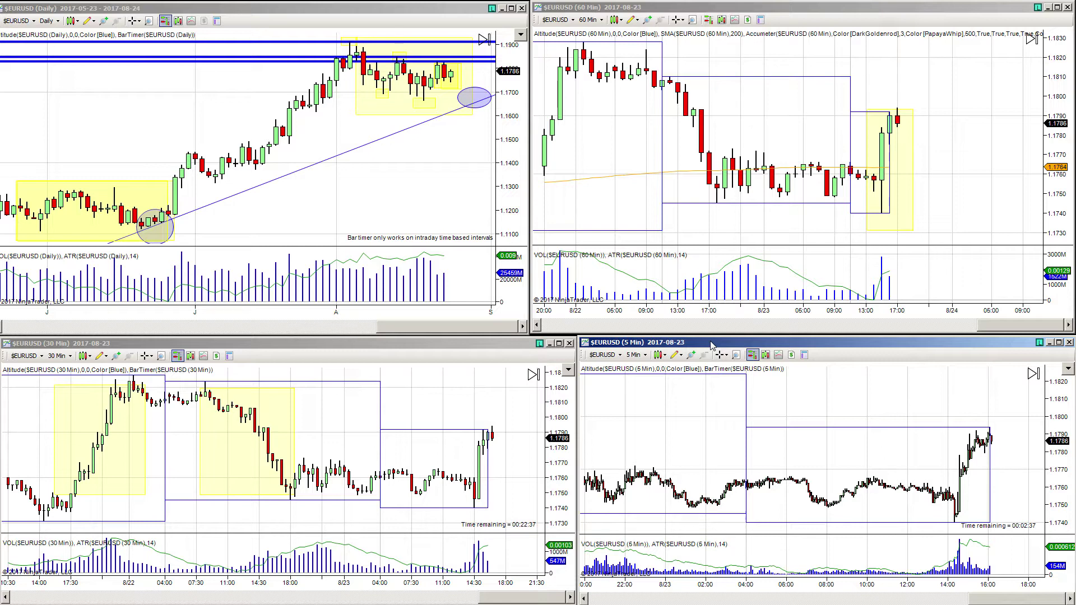
pyautogui.doubleClick(710, 343)
pyautogui.moveTo(793, 589); pyautogui.dragTo(620, 256)
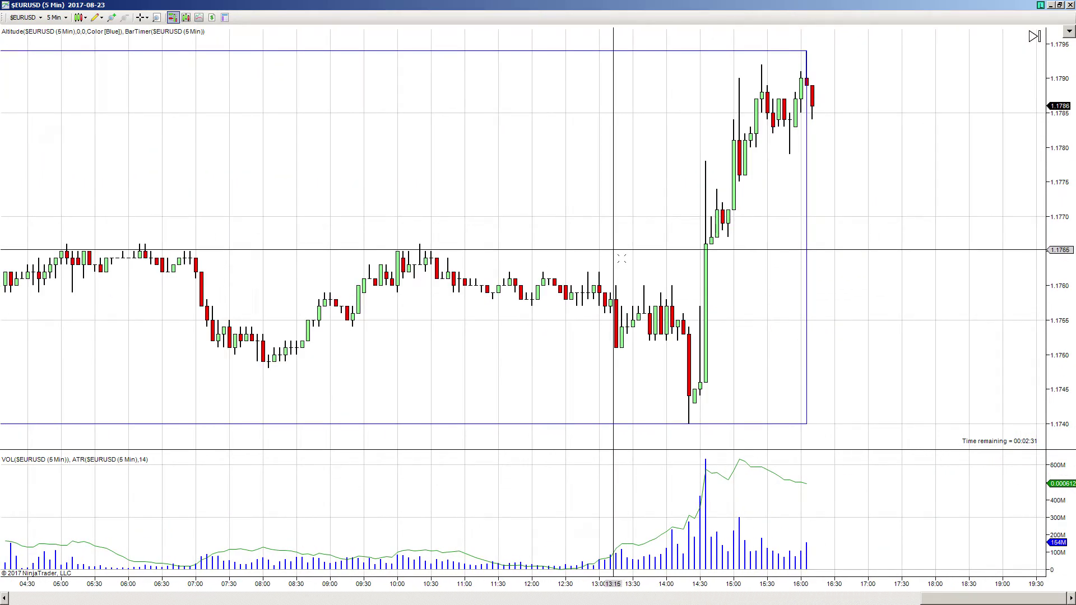